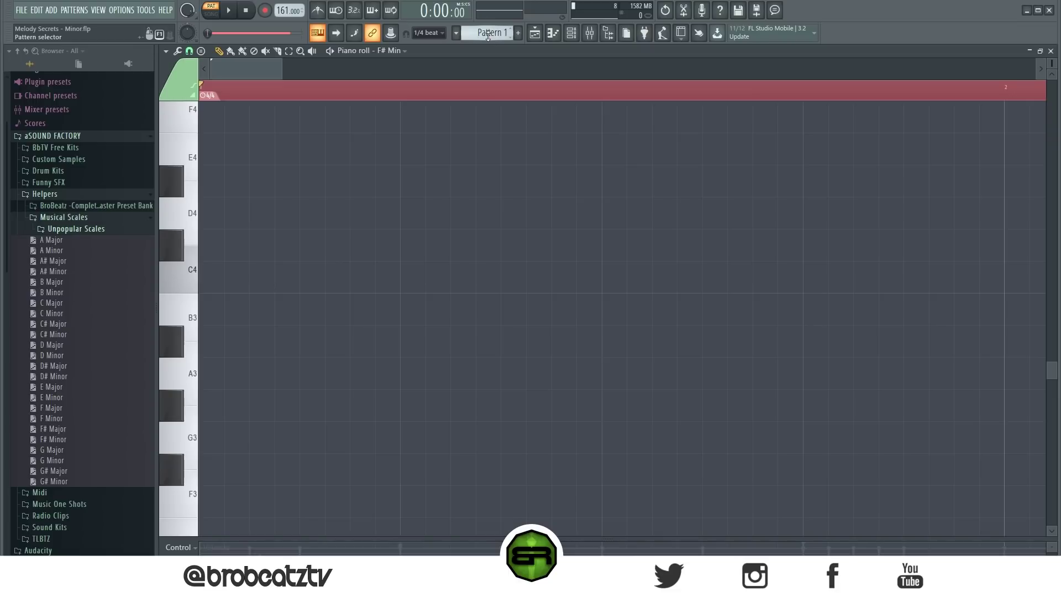
# Switch to Pattern 2 and examine the semitone rows of the F# minor scale from F#3 up to G#4
pyautogui.scroll(-1, 489, 35)
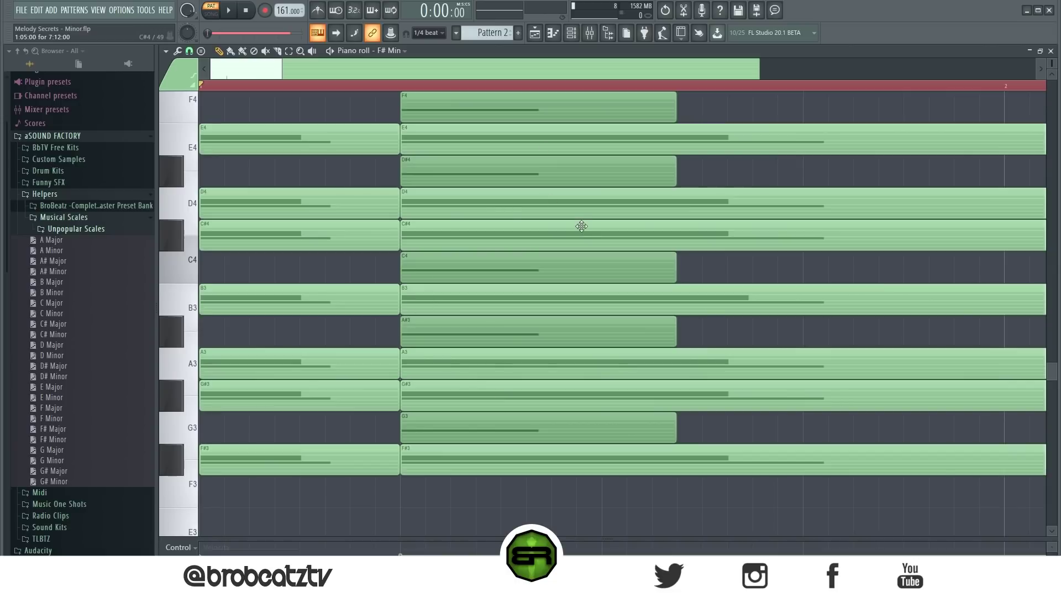
pyautogui.click(178, 467)
pyautogui.click(429, 306)
pyautogui.click(422, 242)
pyautogui.click(432, 205)
pyautogui.click(442, 114)
pyautogui.scroll(3, 403, 160)
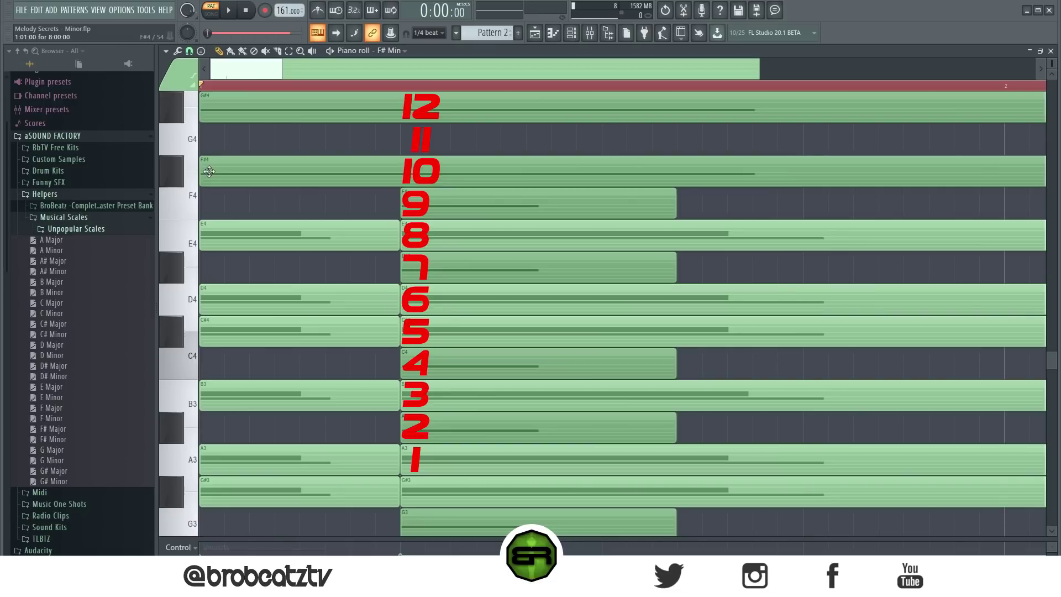
pyautogui.scroll(-3, 272, 180)
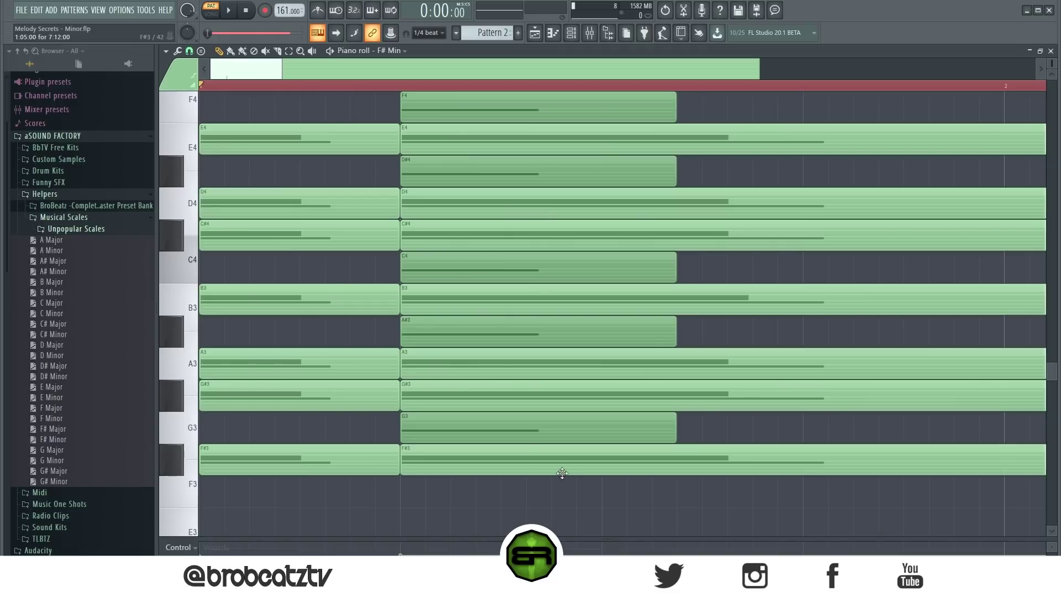
# Count the semitone steps from F#3 through G3 and G#3 to A3 on the long notes
pyautogui.click(468, 464)
pyautogui.click(461, 434)
pyautogui.click(460, 399)
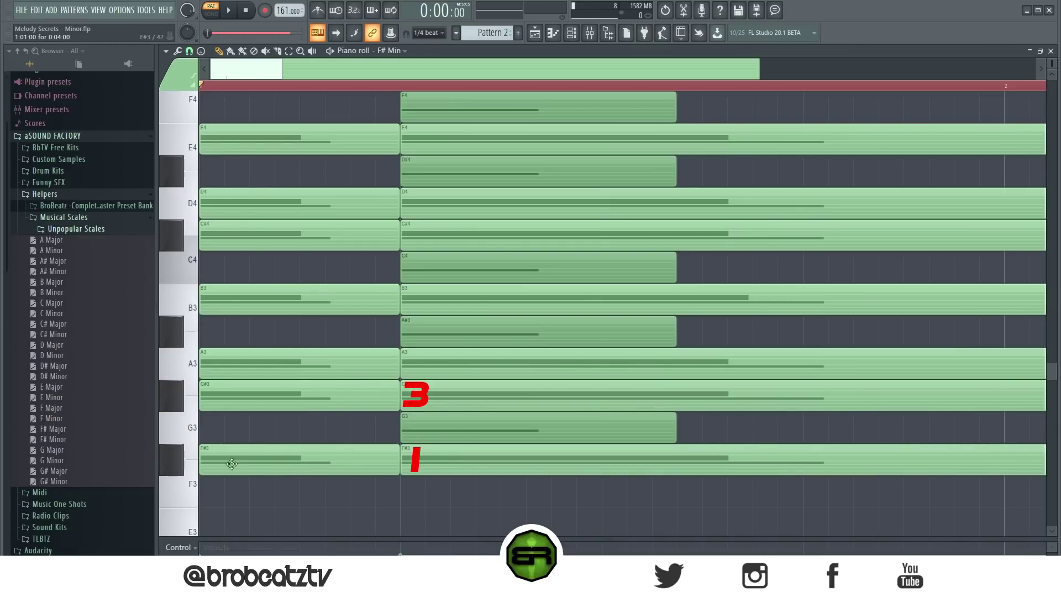
pyautogui.click(439, 396)
pyautogui.click(438, 368)
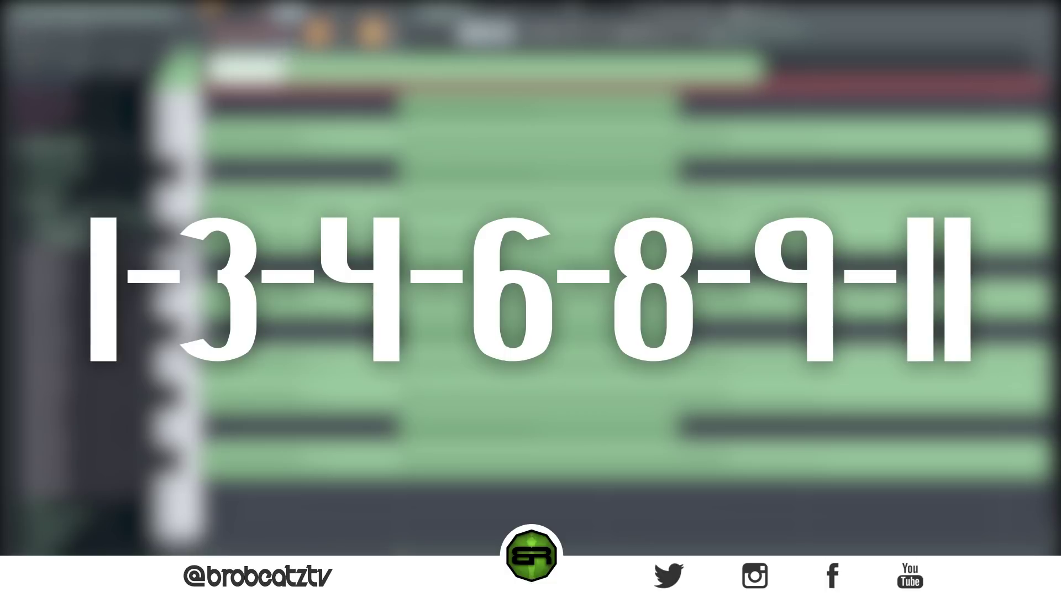
# Highlight the short F# minor scale notes in the first beat of Pattern 2 and clear the selection
pyautogui.moveTo(259, 99); pyautogui.dragTo(356, 528)
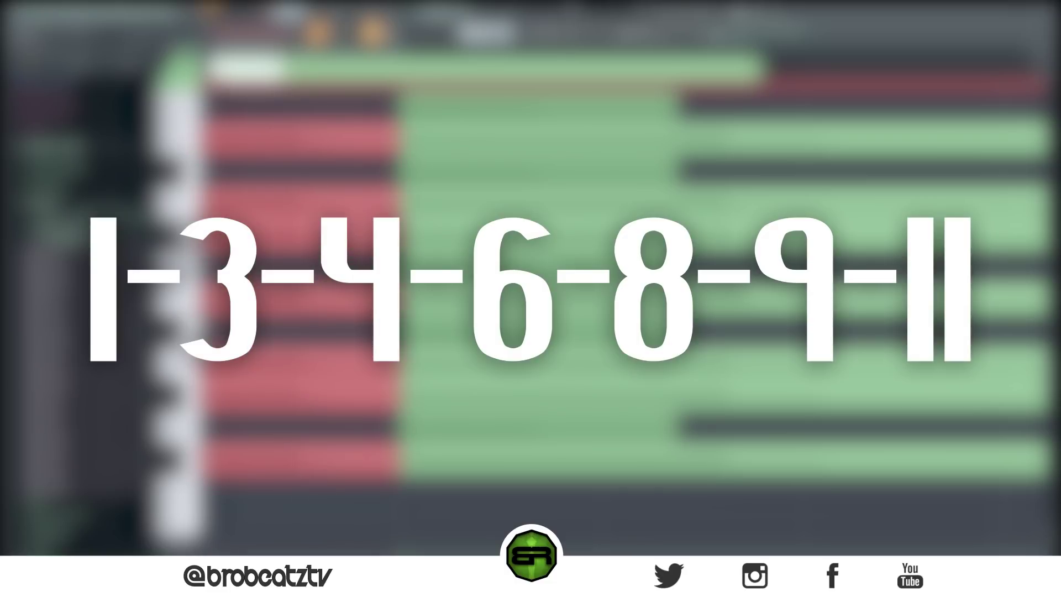
pyautogui.hotkey('ctrl', 'd')
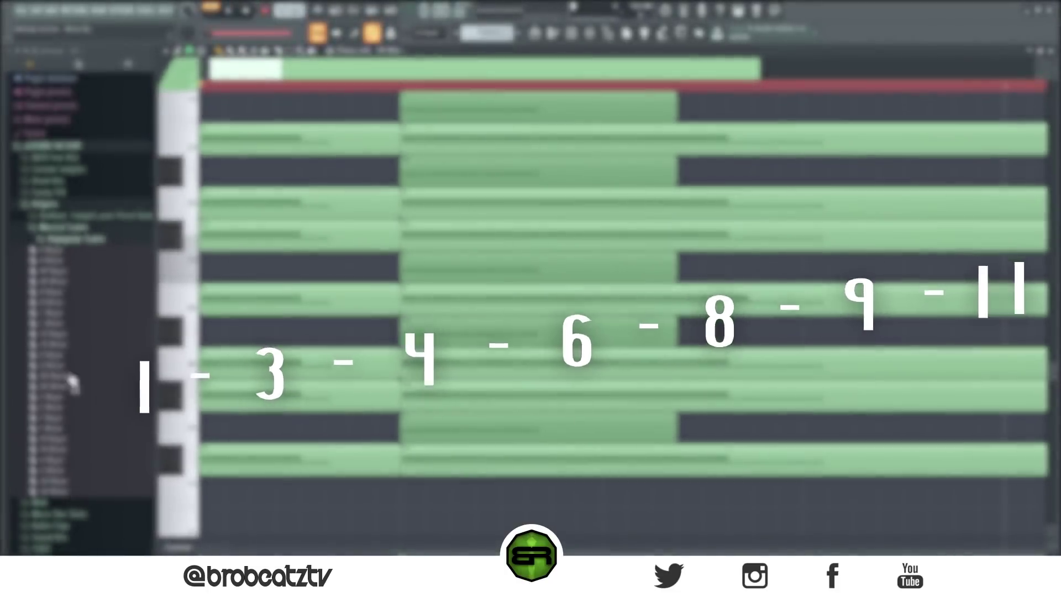
pyautogui.click(289, 52)
pyautogui.moveTo(282, 110); pyautogui.dragTo(283, 530)
pyautogui.click(220, 52)
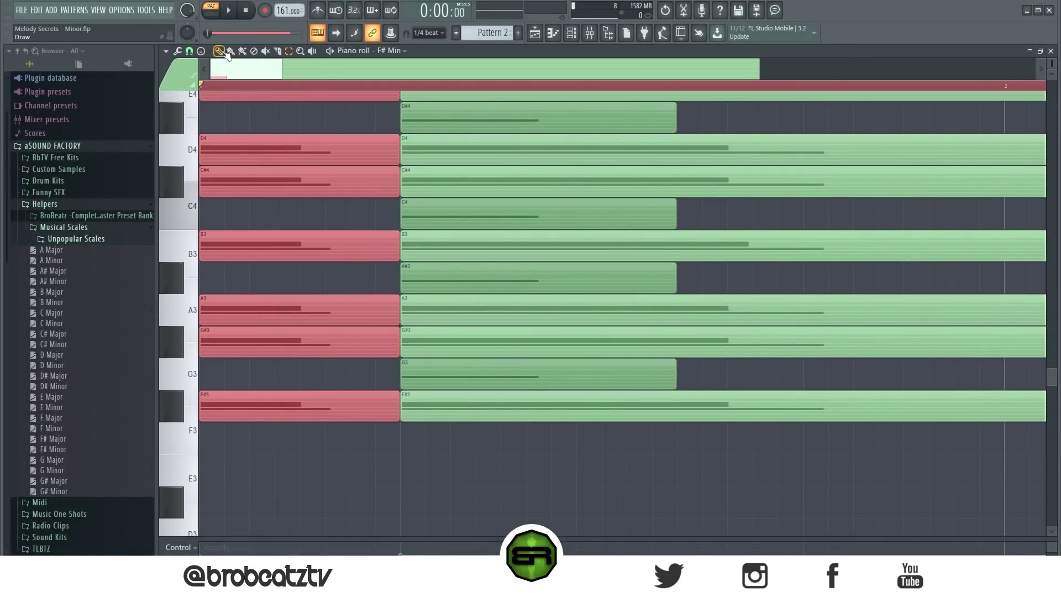
pyautogui.moveTo(232, 193)
pyautogui.mouseDown()
pyautogui.moveTo(211, 241)
pyautogui.moveTo(232, 175)
pyautogui.mouseUp()
pyautogui.keyDown('ctrl'); pyautogui.click(437, 475); pyautogui.keyUp('ctrl')
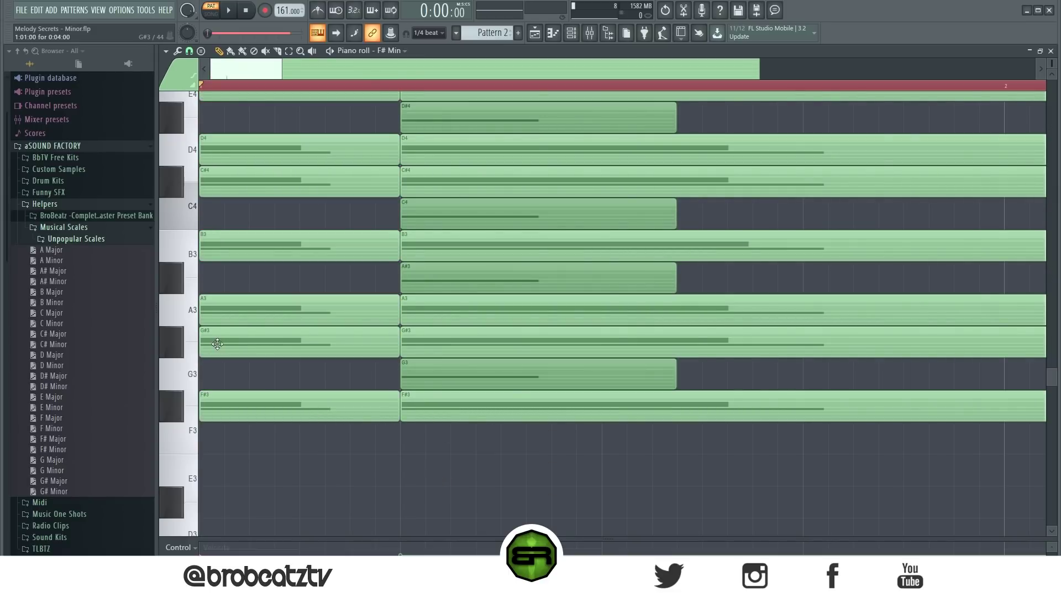
pyautogui.scroll(3, 244, 344)
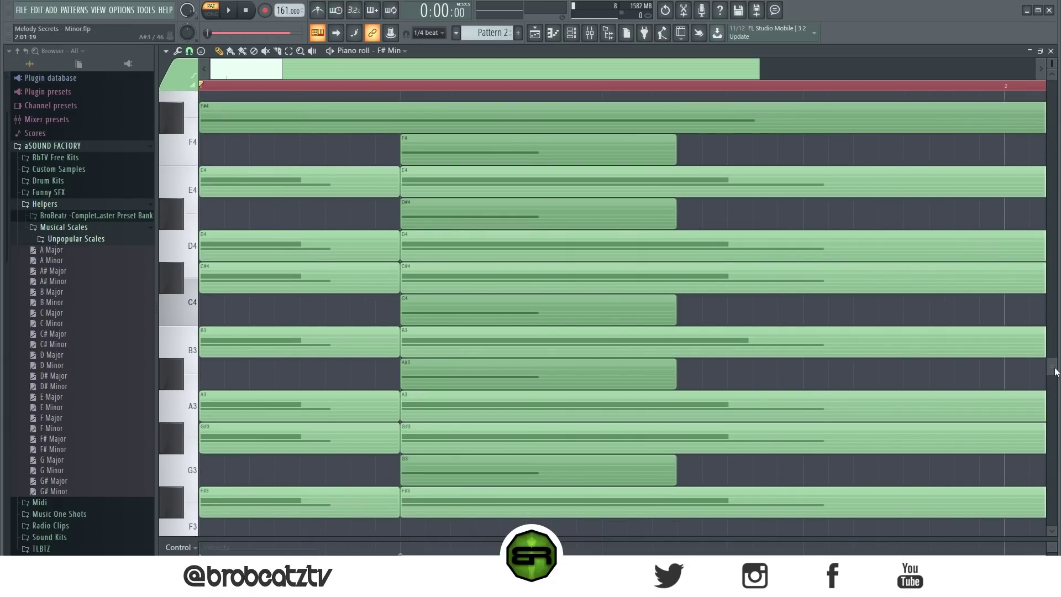
pyautogui.scroll(-3, 1055, 369)
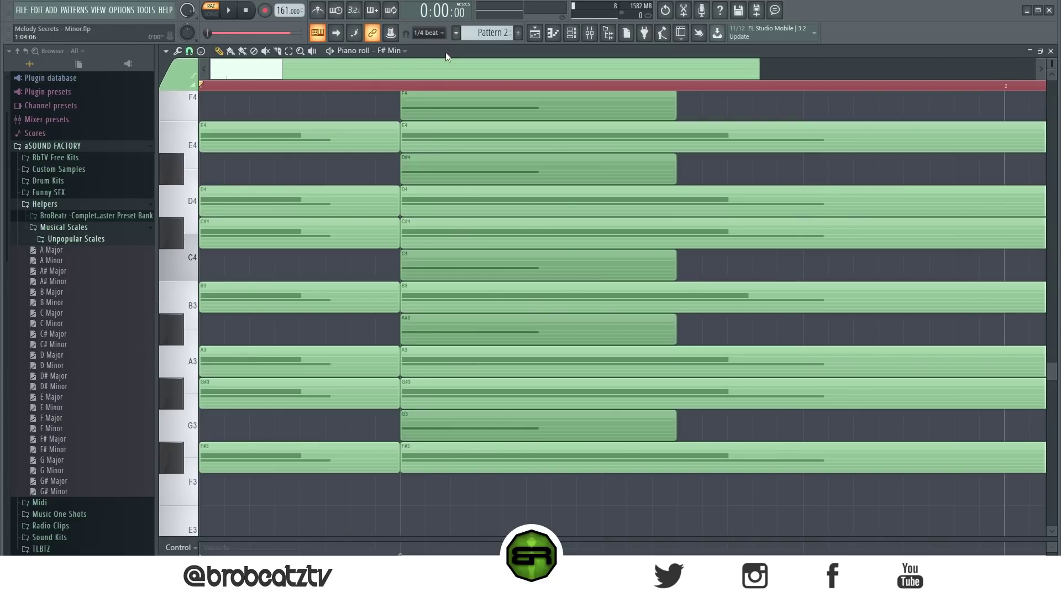
# Expand the Unpopular Scales folder in the browser and look through its scale files
pyautogui.click(105, 239)
pyautogui.scroll(-3, 114, 294)
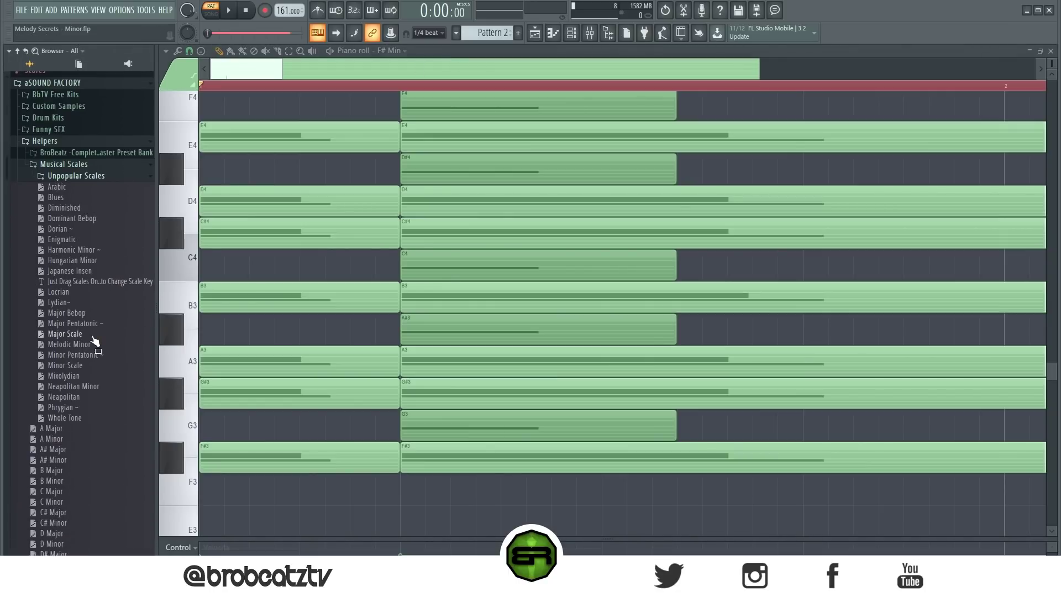
pyautogui.moveTo(95, 356); pyautogui.dragTo(90, 248)
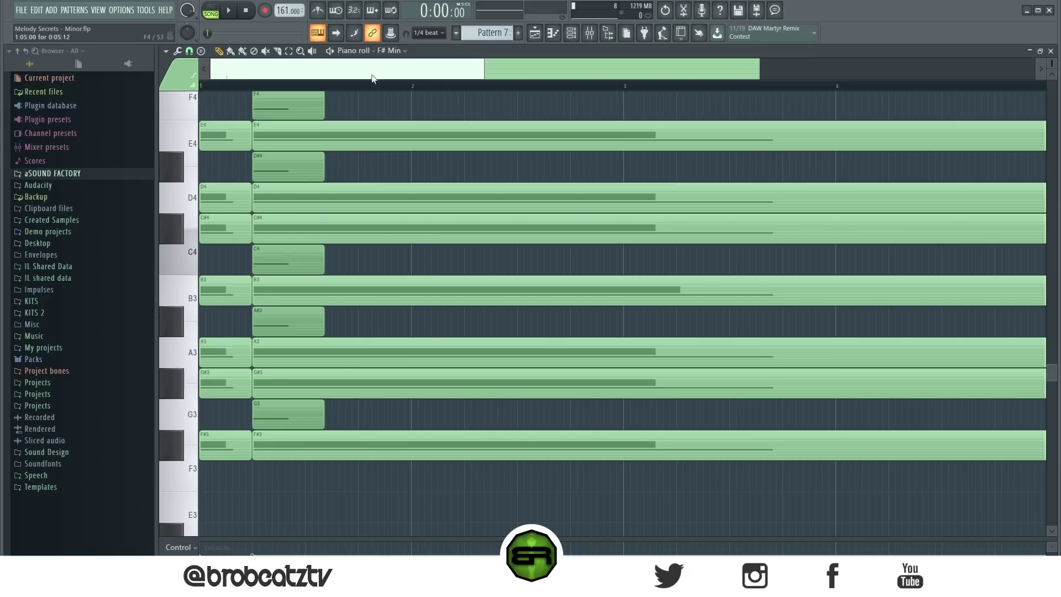
# Try a long out-of-scale G3 note between the F#3 and G#3 notes in Pattern 8, and delete it again
pyautogui.scroll(1, 493, 38)
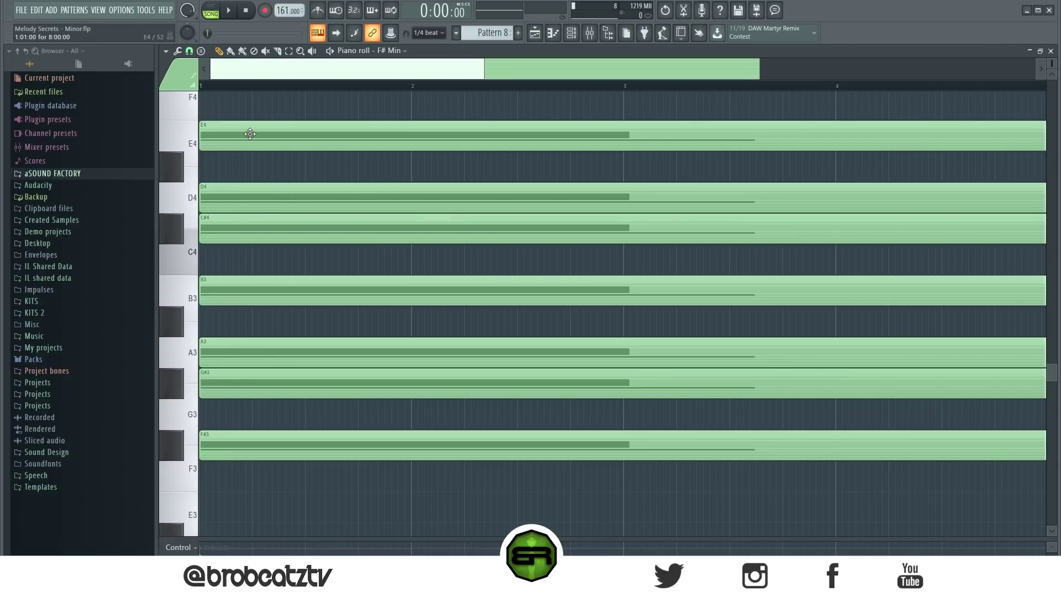
pyautogui.click(235, 415)
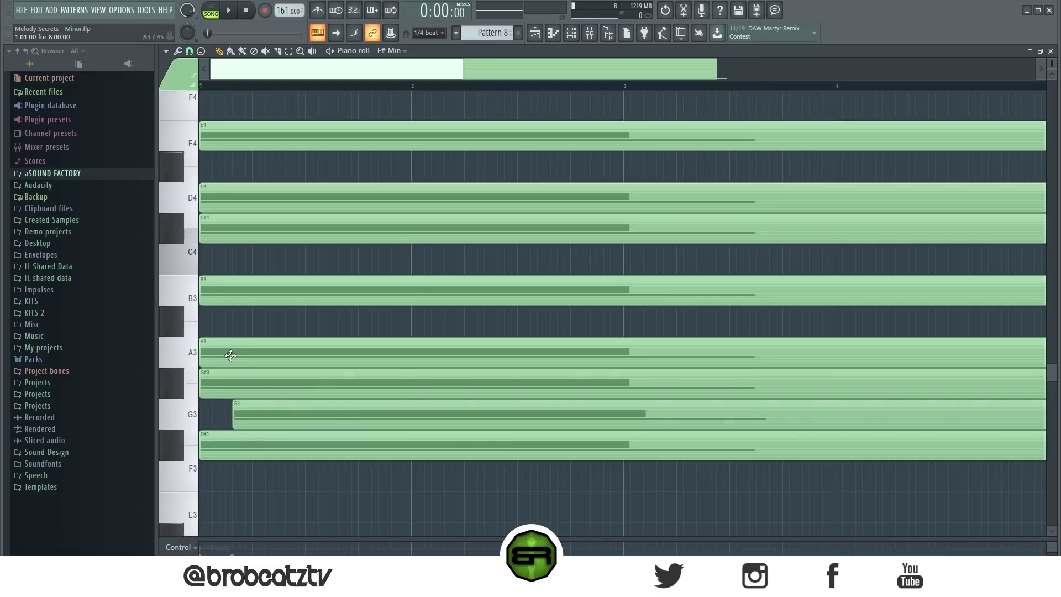
pyautogui.rightClick(252, 411)
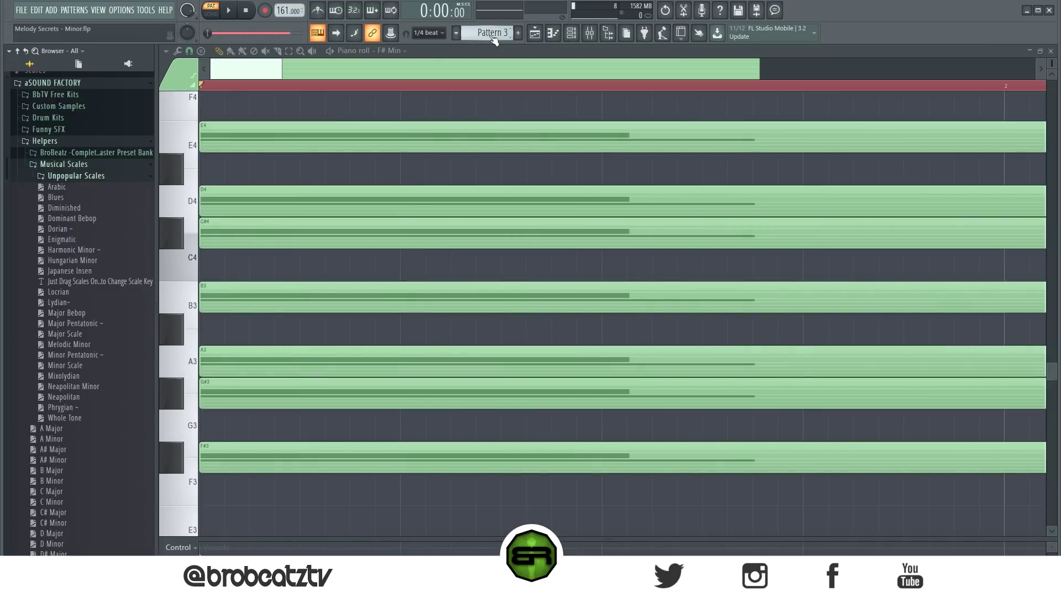
# In Pattern 2, delete the short G#3 and D4 notes from the first beat and highlight the F#3, A3, B3, C#4 and E4 notes
pyautogui.scroll(-1, 401, 52)
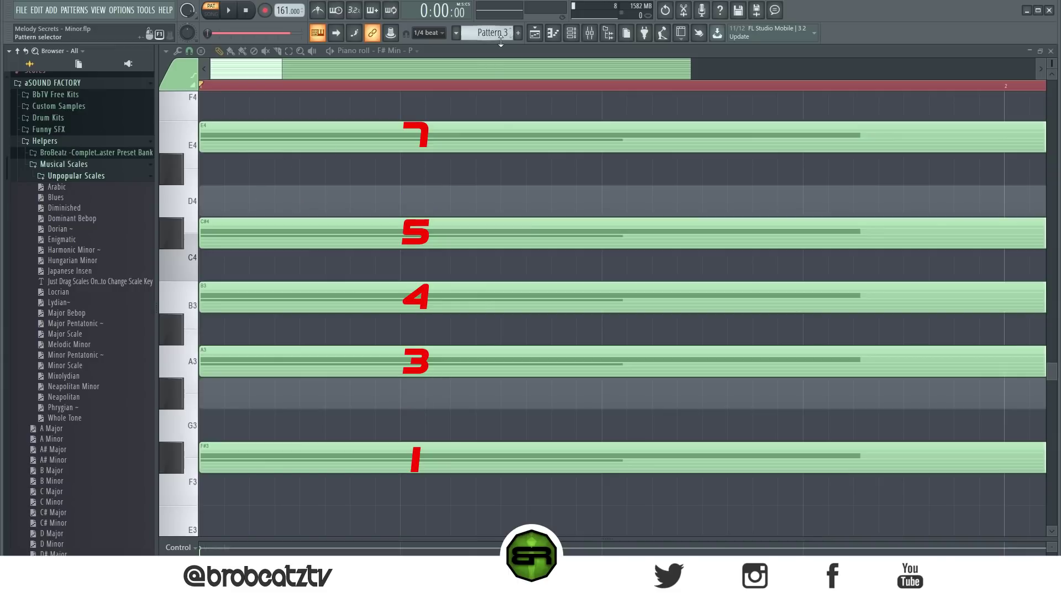
pyautogui.scroll(1, 485, 34)
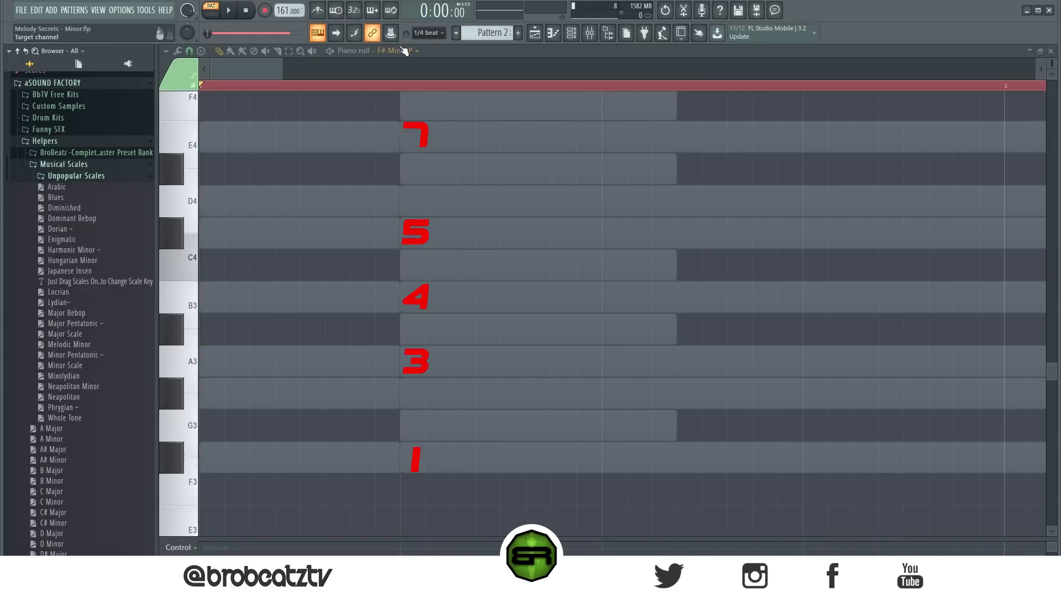
pyautogui.scroll(1, 404, 54)
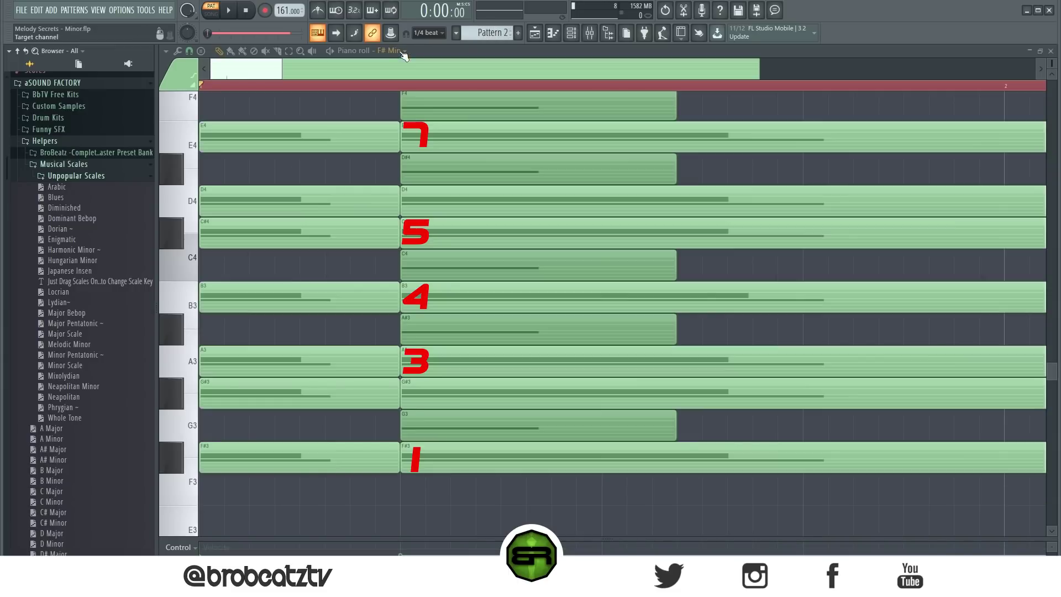
pyautogui.rightClick(232, 391)
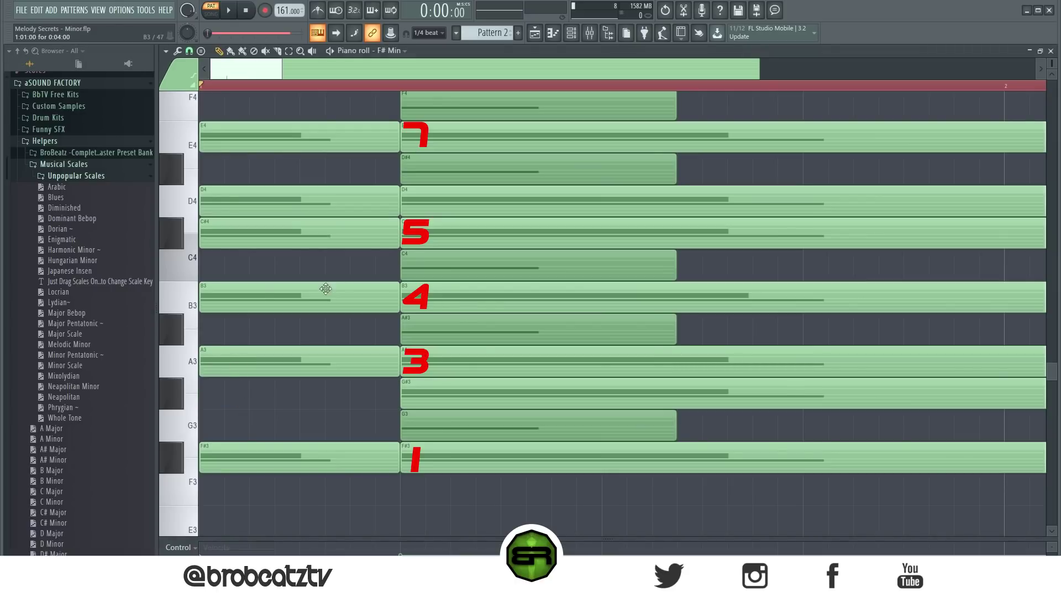
pyautogui.rightClick(253, 202)
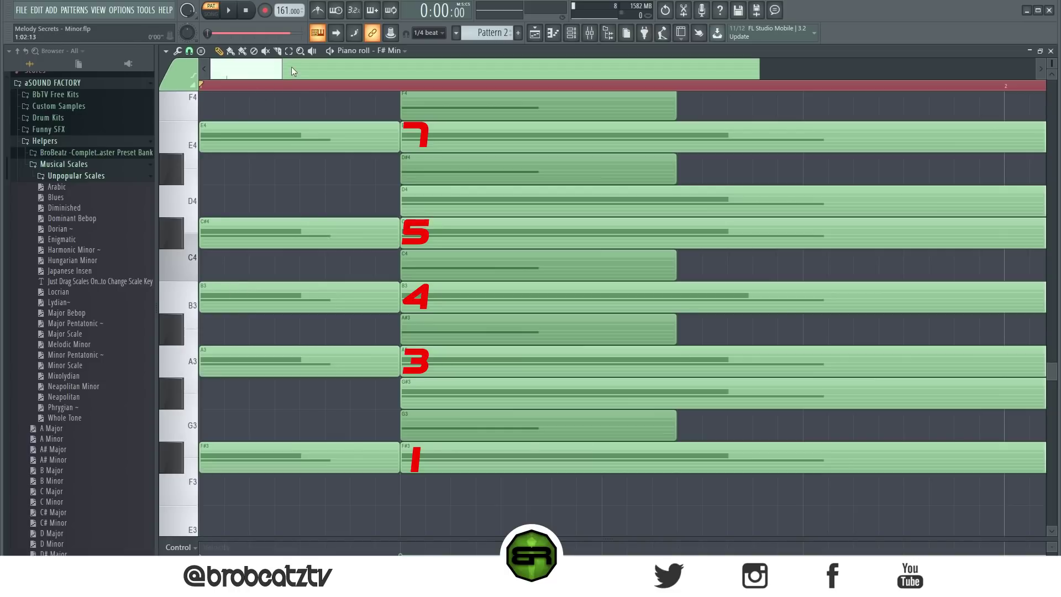
pyautogui.moveTo(293, 91); pyautogui.dragTo(300, 492)
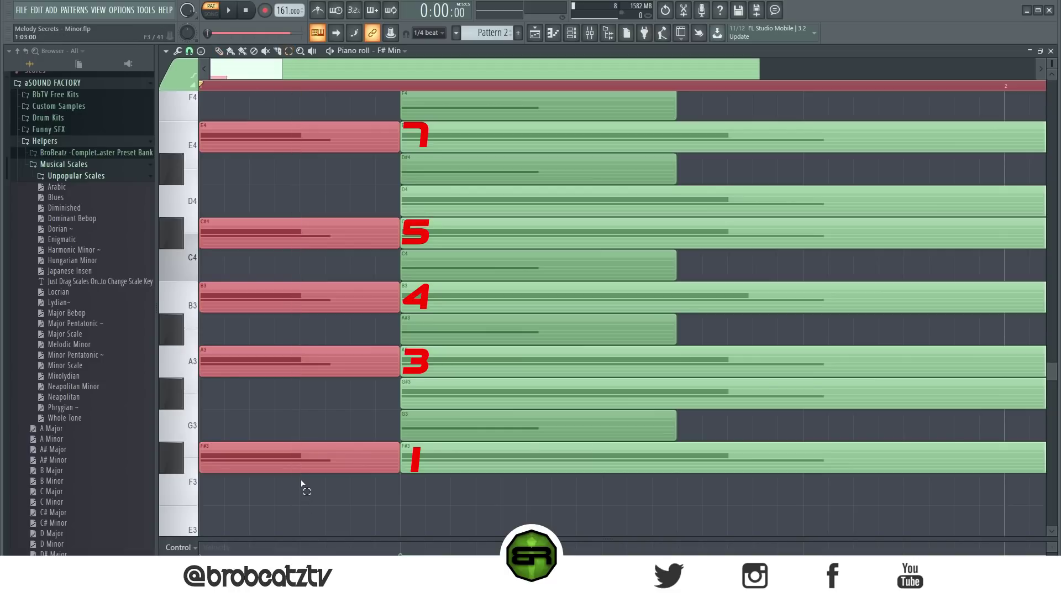
pyautogui.keyDown('ctrl'); pyautogui.click(382, 140); pyautogui.keyUp('ctrl')
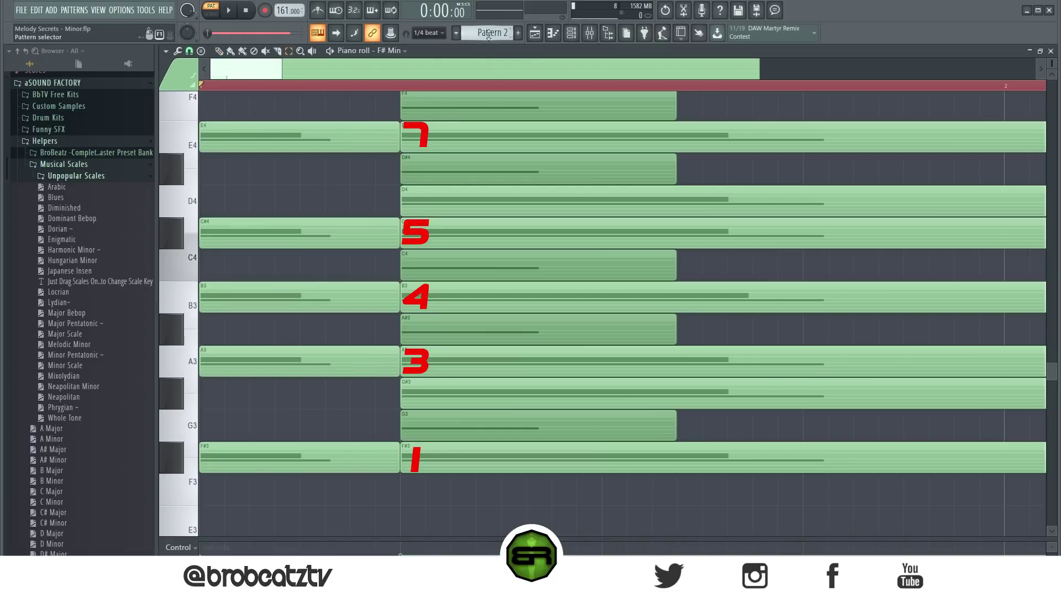
# In Pattern 7, delete the short F#3, G#3, A3, B3, C#4, D4 and E4 notes from the first beat
pyautogui.scroll(-1, 479, 36)
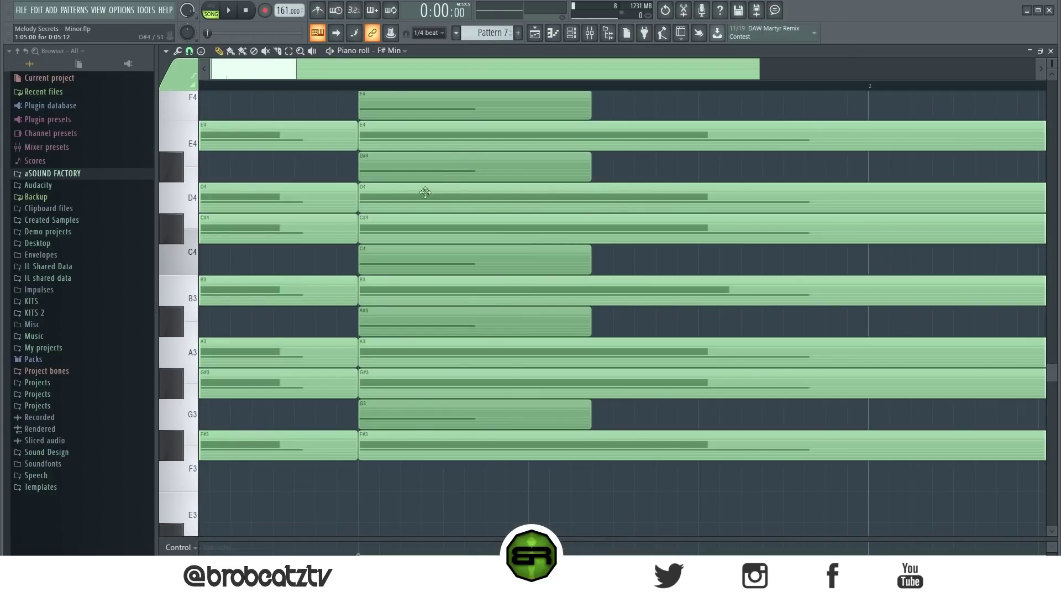
pyautogui.rightClick(307, 445)
pyautogui.rightClick(302, 383)
pyautogui.rightClick(299, 352)
pyautogui.rightClick(292, 290)
pyautogui.rightClick(285, 228)
pyautogui.rightClick(281, 197)
pyautogui.rightClick(279, 145)
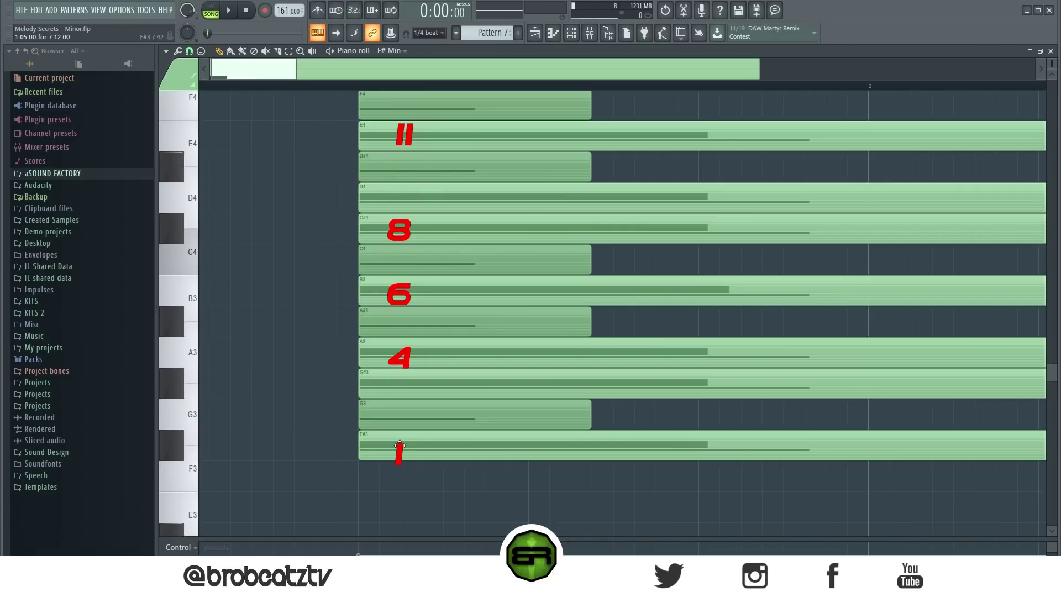
# Reduce Pattern 7 to the minor pentatonic scale by deleting its G3, G#3, A#3, C4, D4, D#4 and F4 notes
pyautogui.rightClick(386, 422)
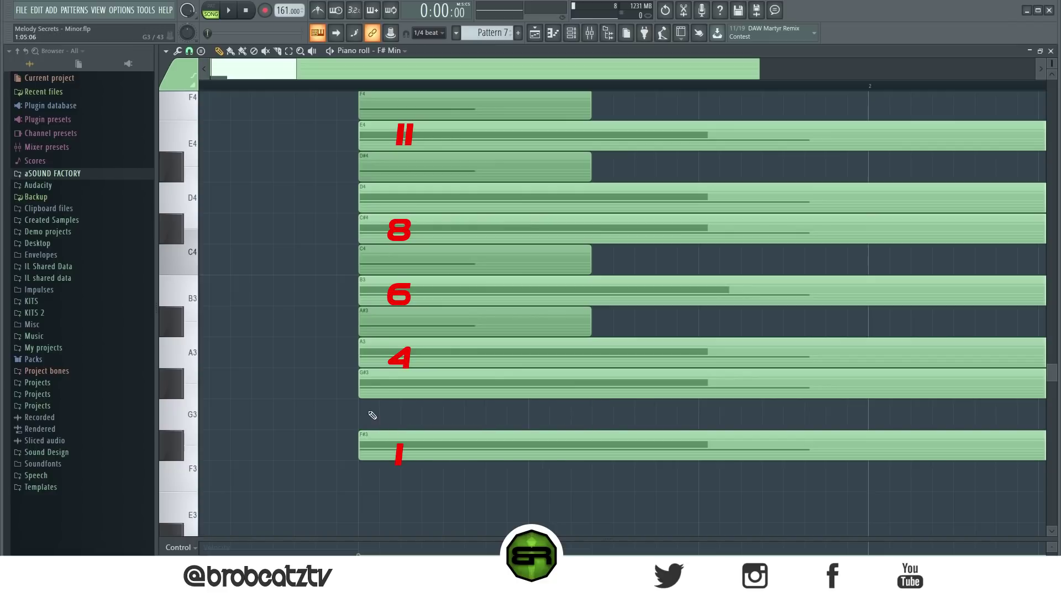
pyautogui.rightClick(374, 387)
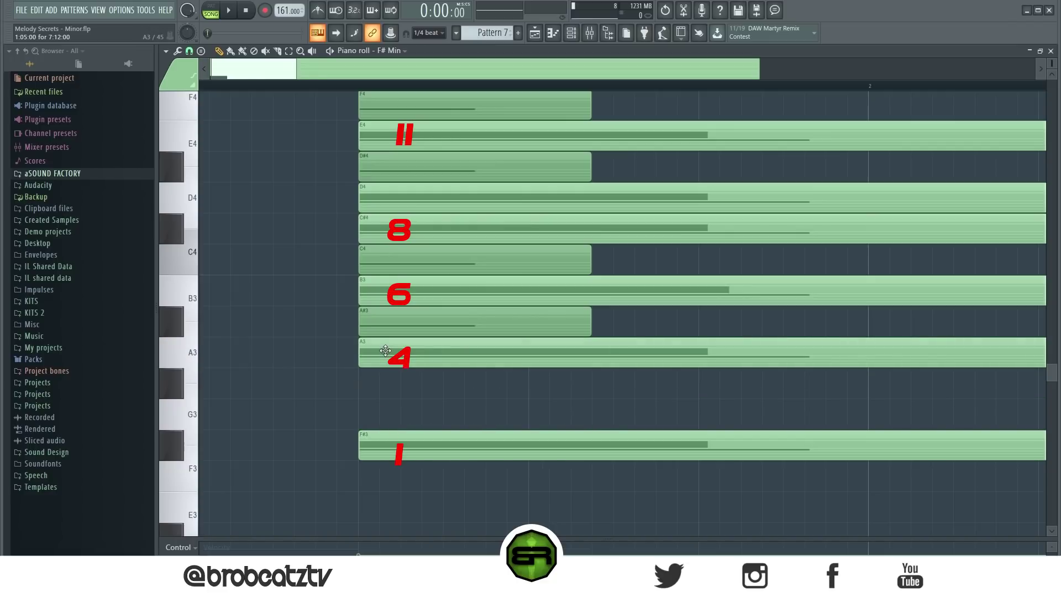
pyautogui.rightClick(374, 325)
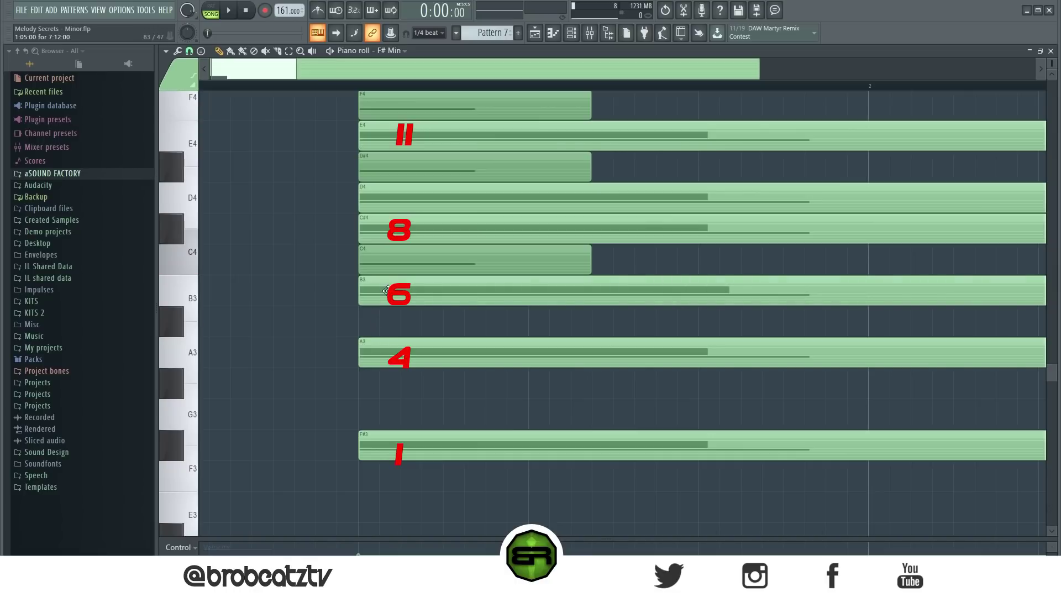
pyautogui.rightClick(389, 260)
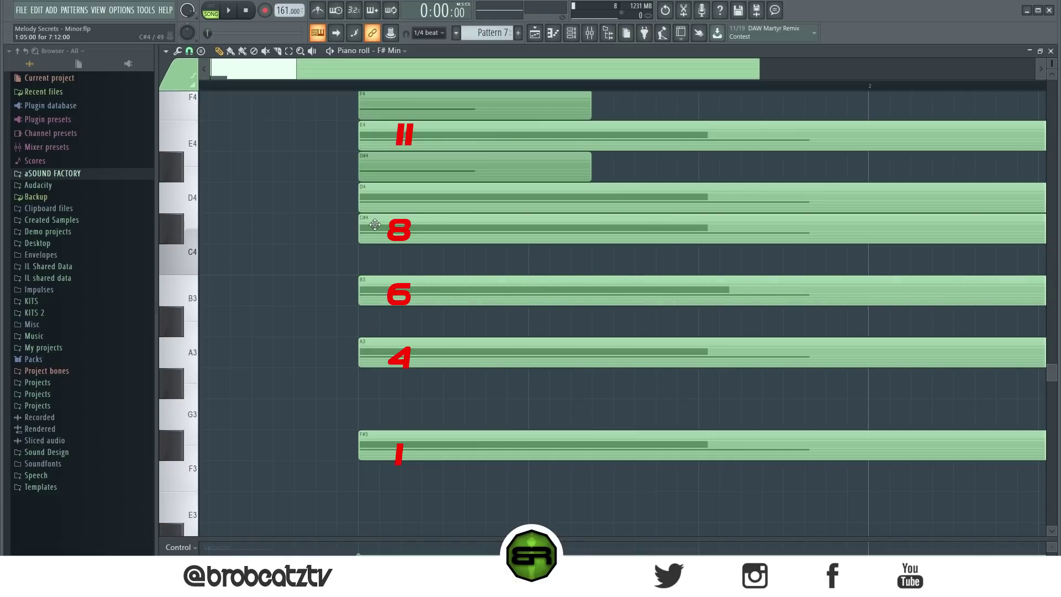
pyautogui.rightClick(384, 206)
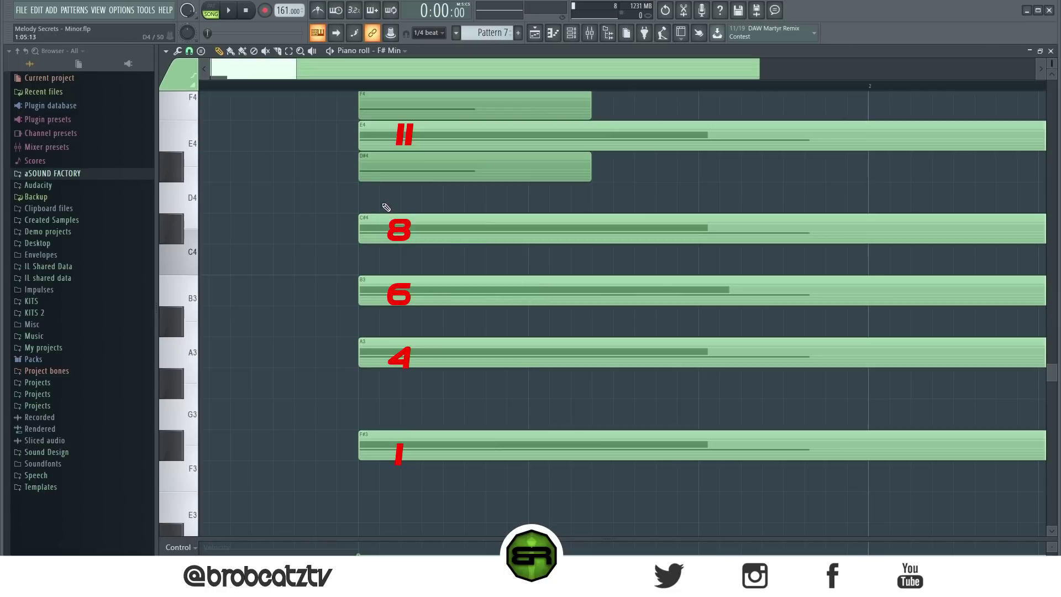
pyautogui.rightClick(391, 166)
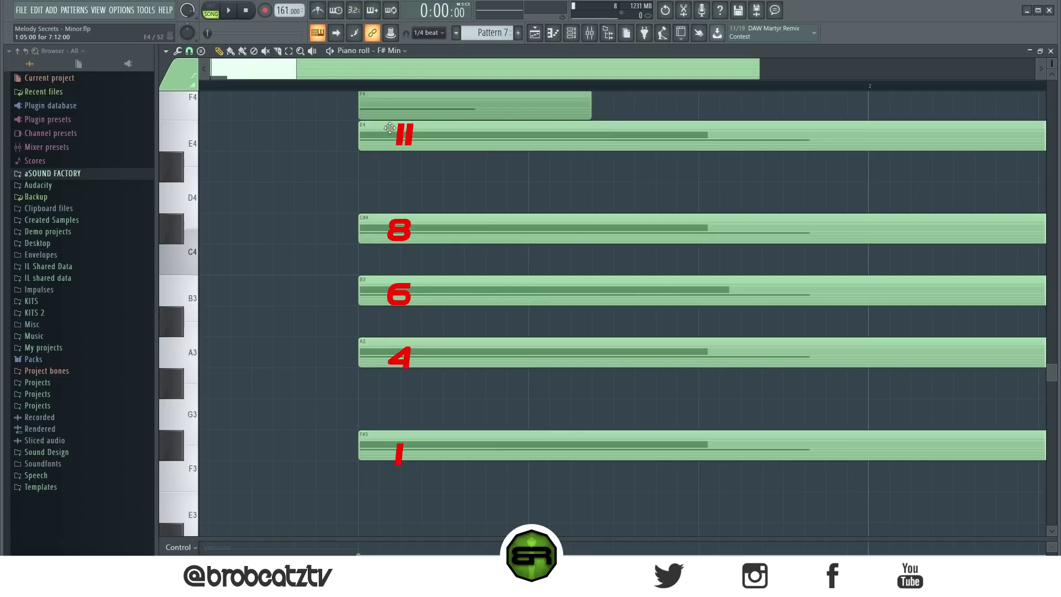
pyautogui.rightClick(393, 110)
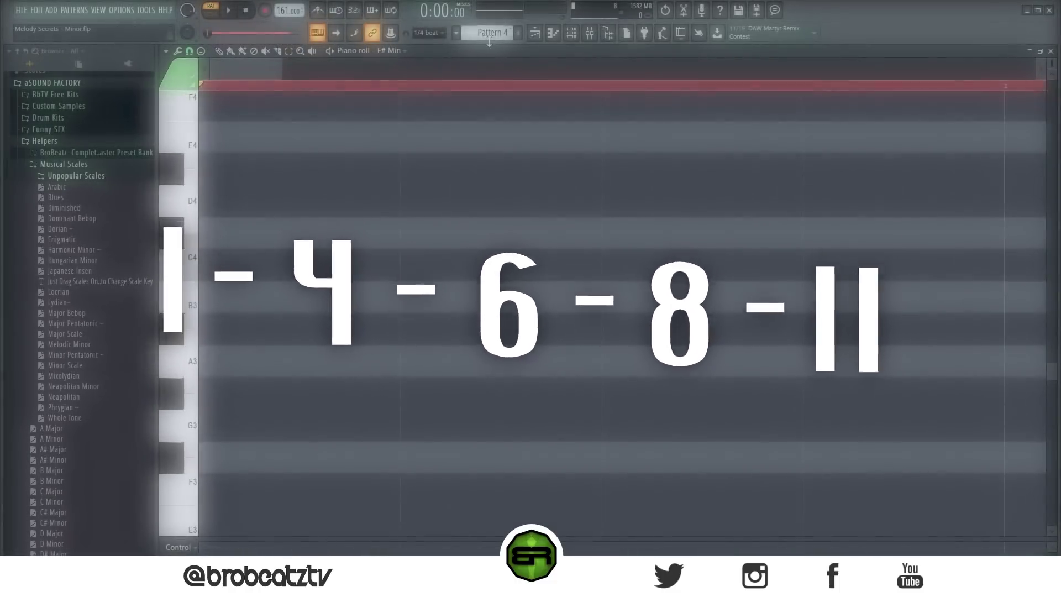
# Zoom Pattern 4's piano roll out to about eight bars, collapse the Unpopular Scales folder, and view the higher octaves
pyautogui.moveTo(280, 73); pyautogui.dragTo(763, 94)
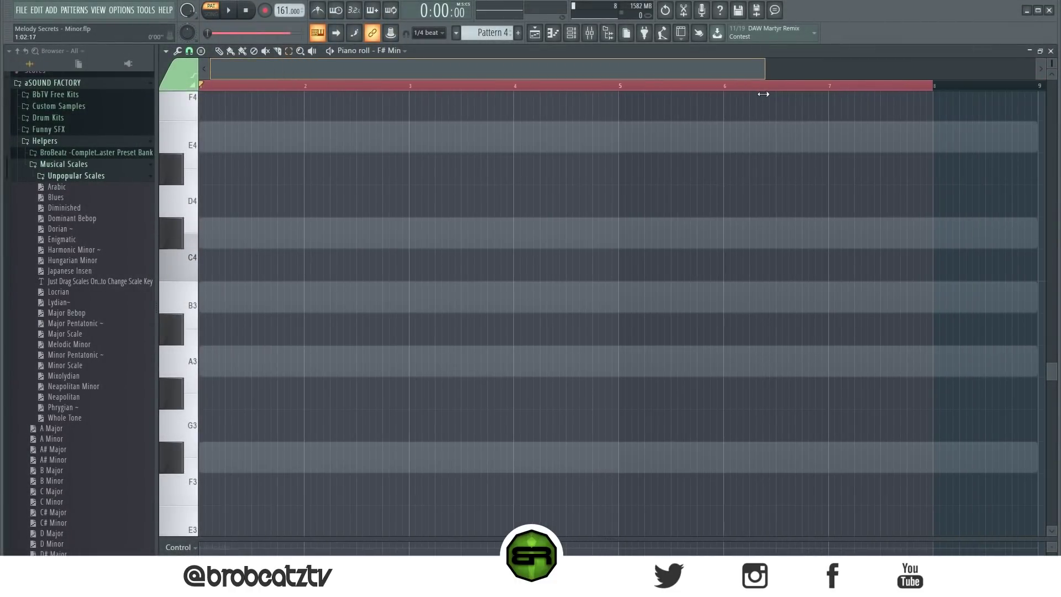
pyautogui.click(83, 176)
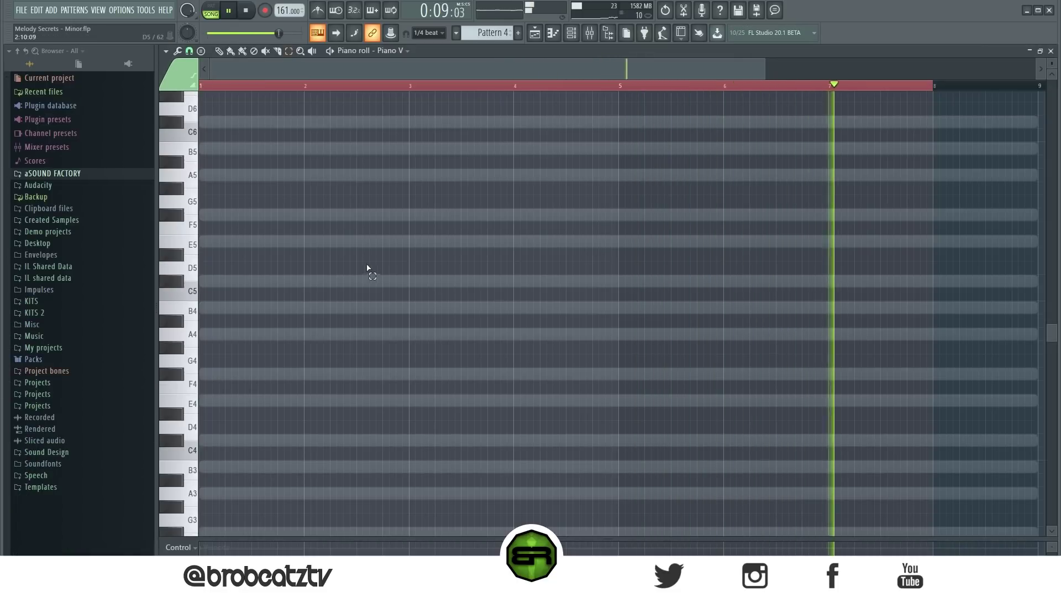
pyautogui.scroll(3, 370, 265)
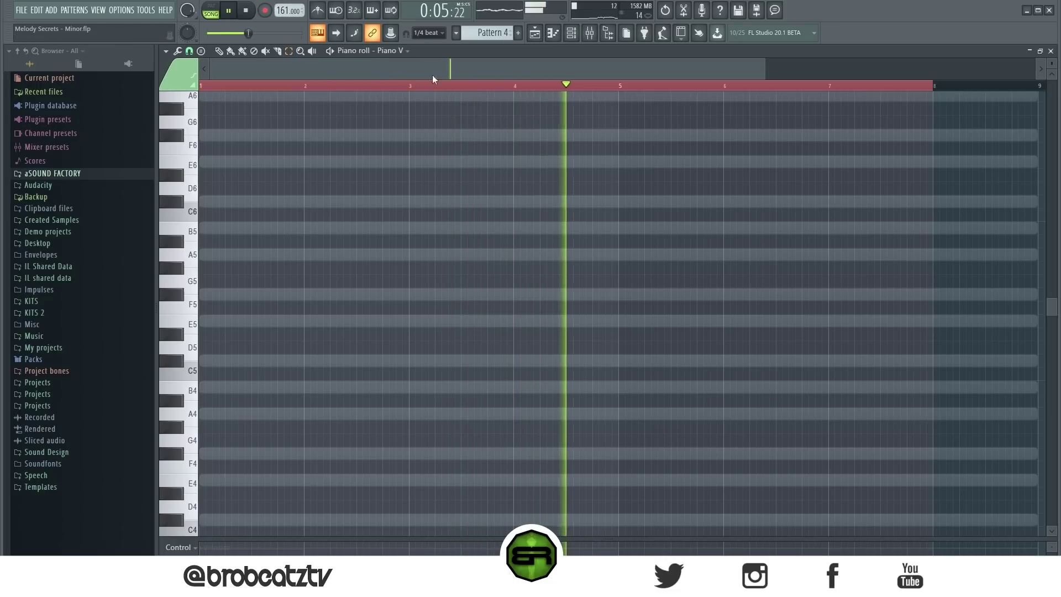
# Stop playback, narrow the channel rack to eight visible steps, and park it beside the end of the piano roll's loop region
pyautogui.click(571, 35)
pyautogui.press('space')
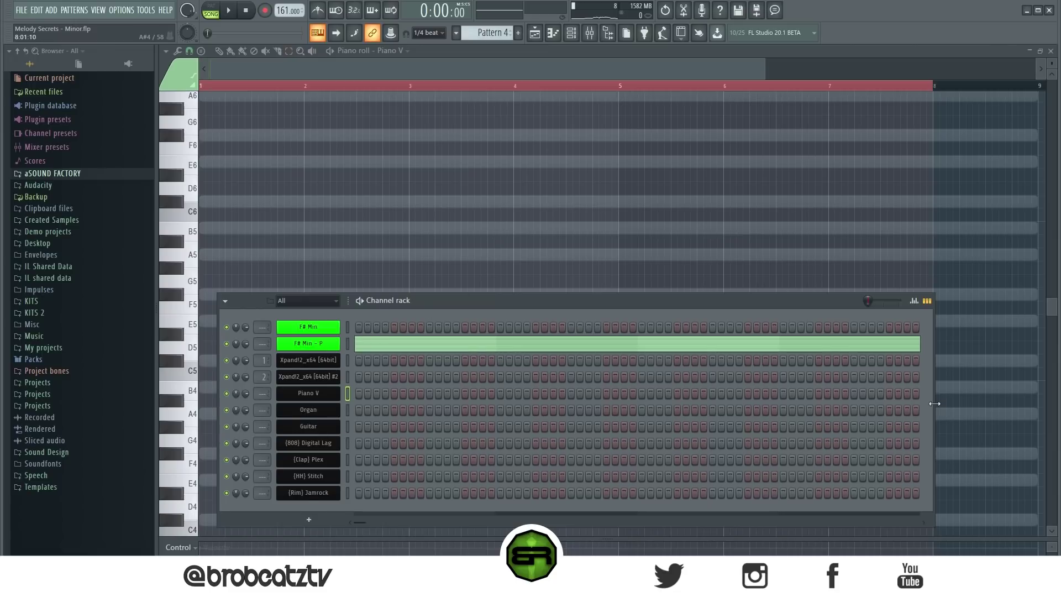
pyautogui.moveTo(934, 403); pyautogui.dragTo(395, 396)
pyautogui.moveTo(255, 299); pyautogui.dragTo(835, 296)
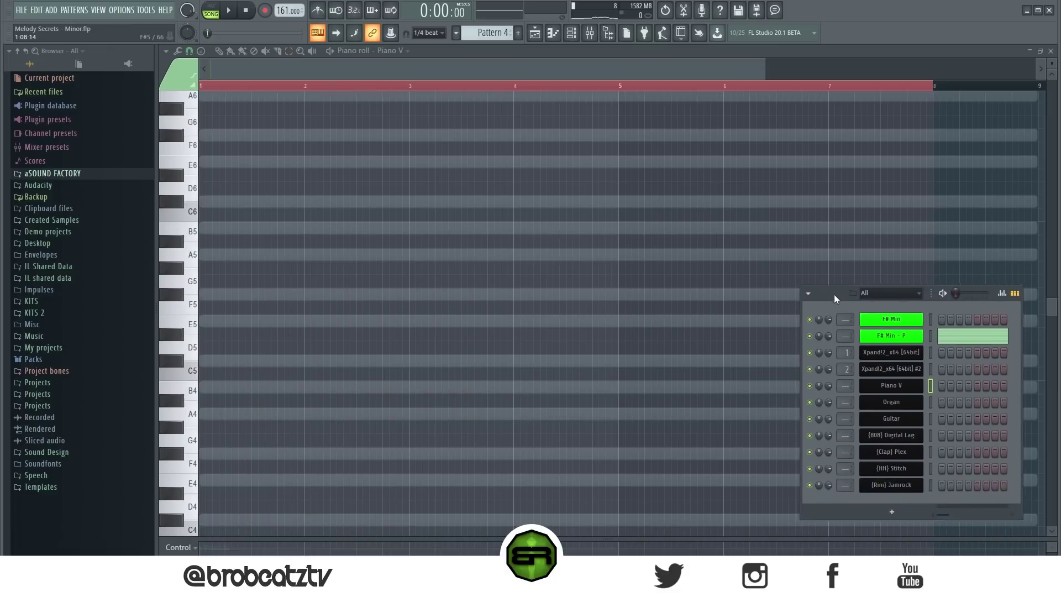
pyautogui.click(814, 298)
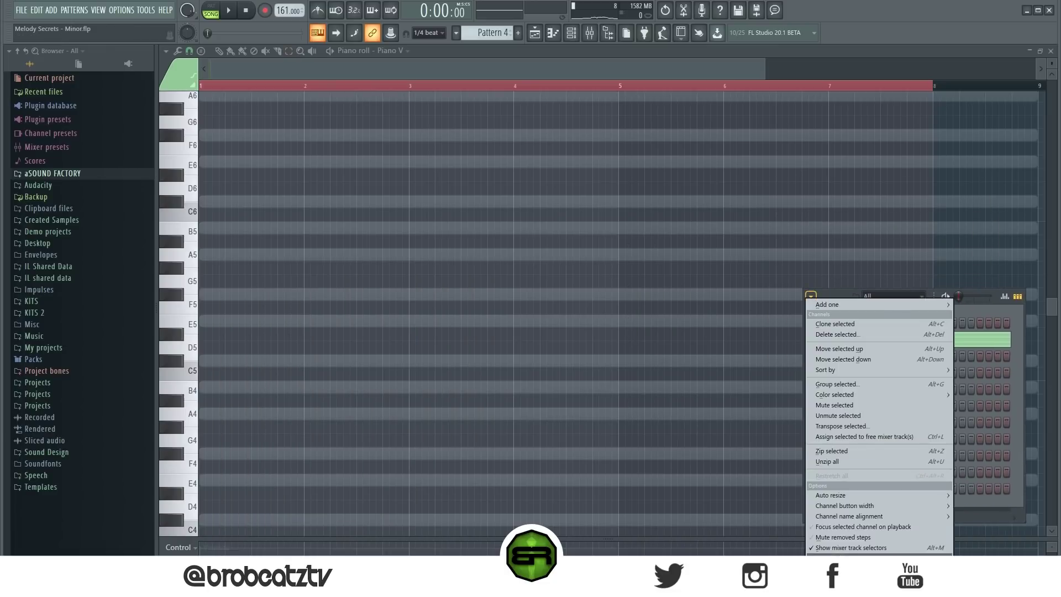
pyautogui.click(737, 232)
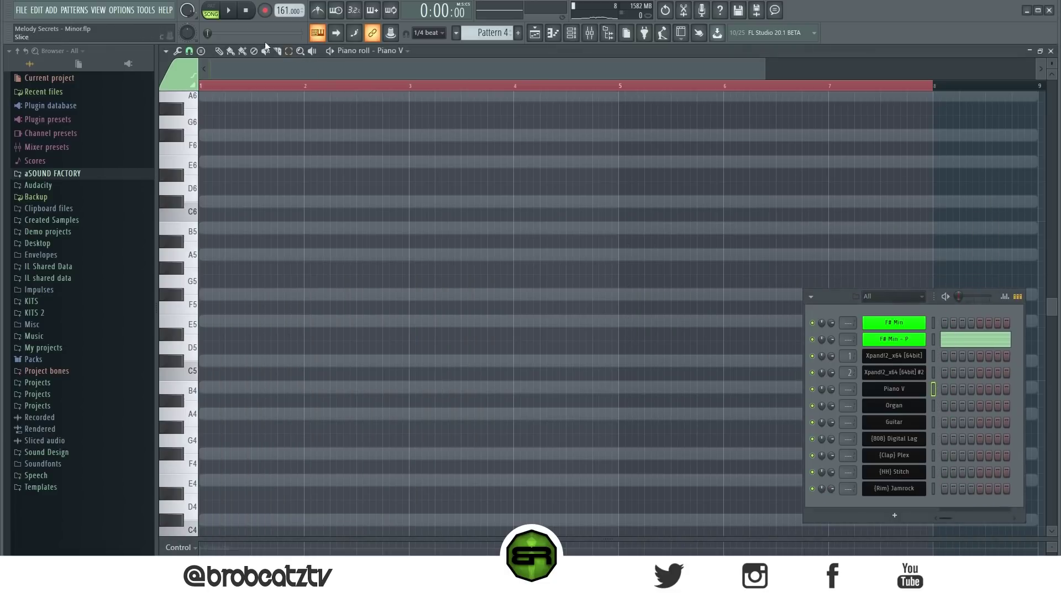
# Play the song and audition the Piano V, Organ and Guitar channels over it by selecting each in turn, ending with playback stopped
pyautogui.press('space')
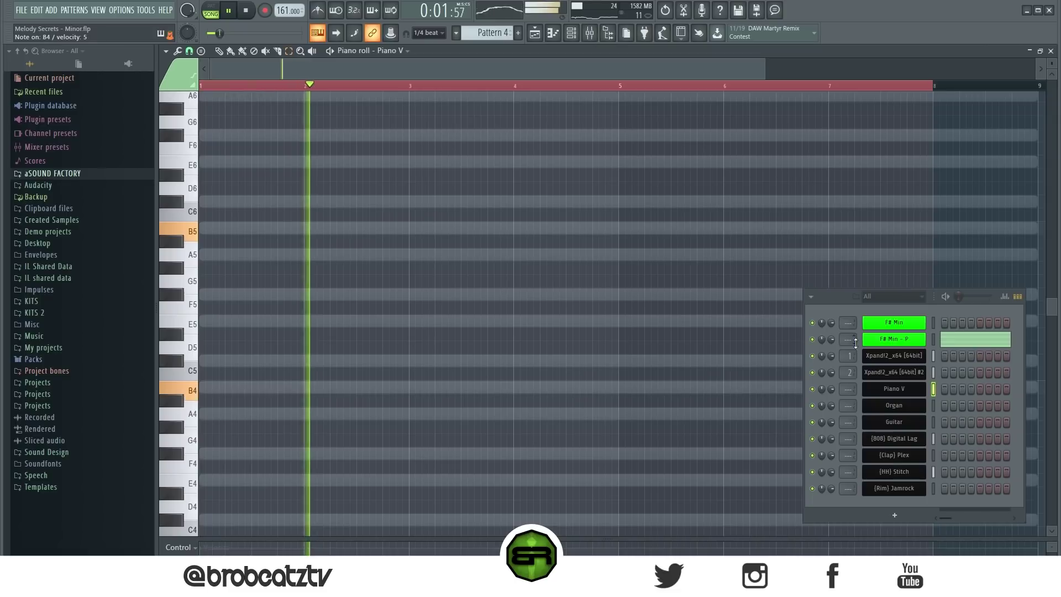
pyautogui.rightClick(935, 410)
pyautogui.click(937, 405)
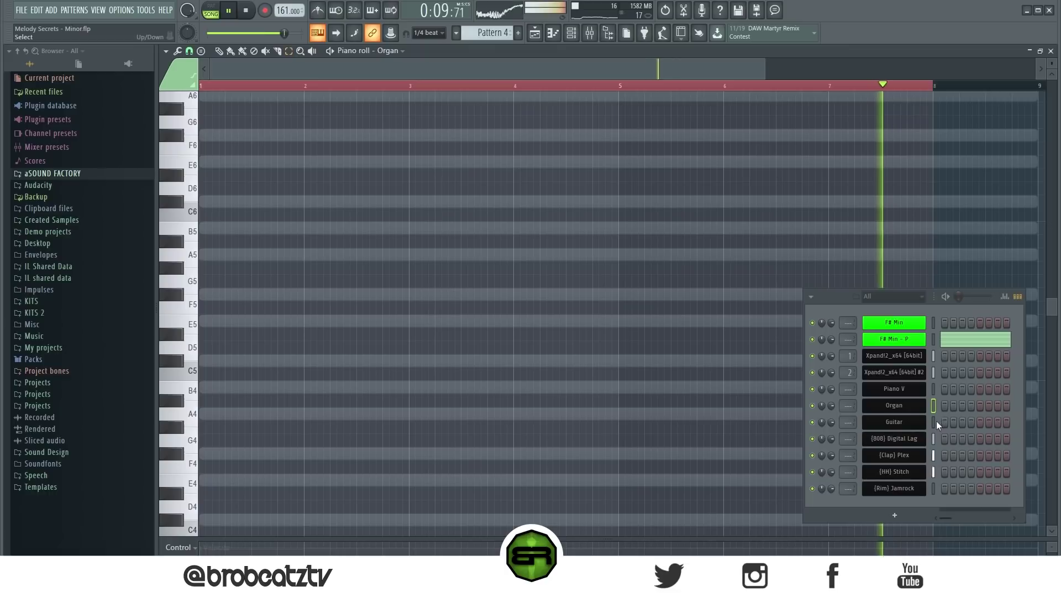
pyautogui.click(936, 421)
pyautogui.rightClick(935, 424)
pyautogui.click(936, 424)
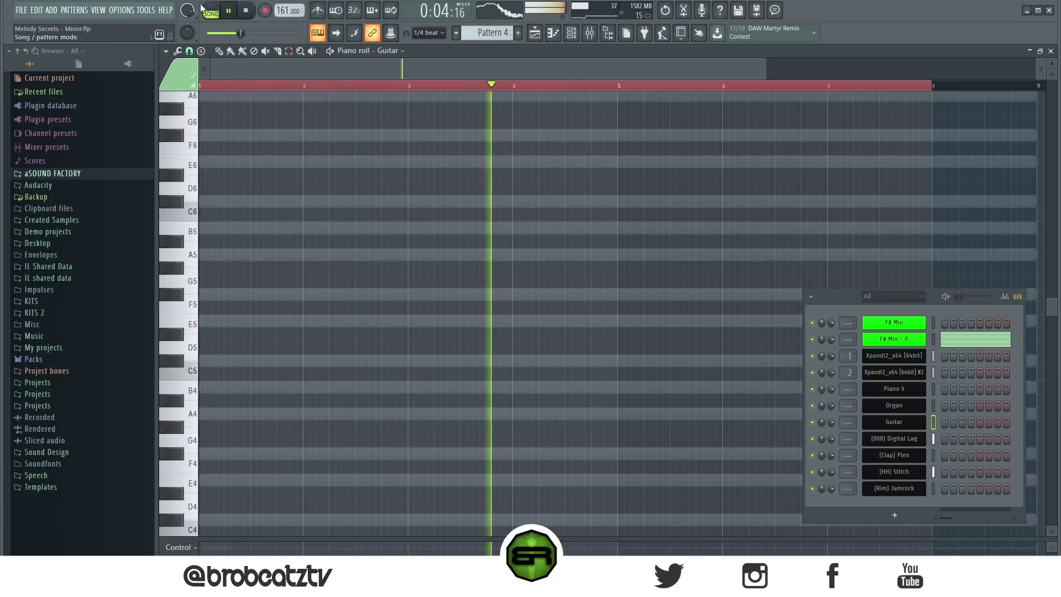
pyautogui.click(247, 10)
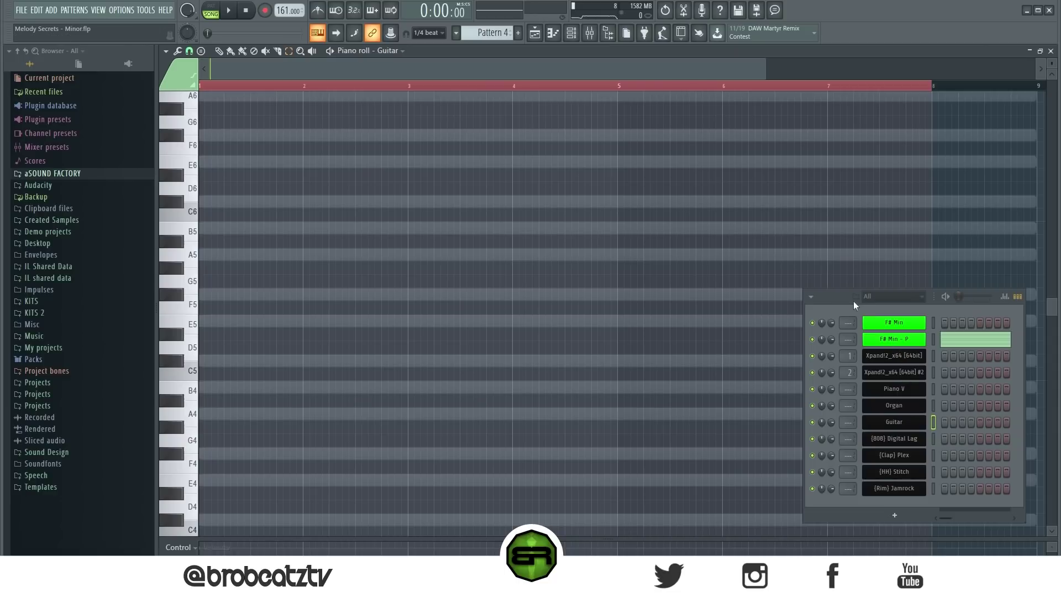
# Examine the patches loaded in the two Xpand!2 channels and close both plugin windows
pyautogui.click(886, 358)
pyautogui.moveTo(544, 224); pyautogui.dragTo(560, 157)
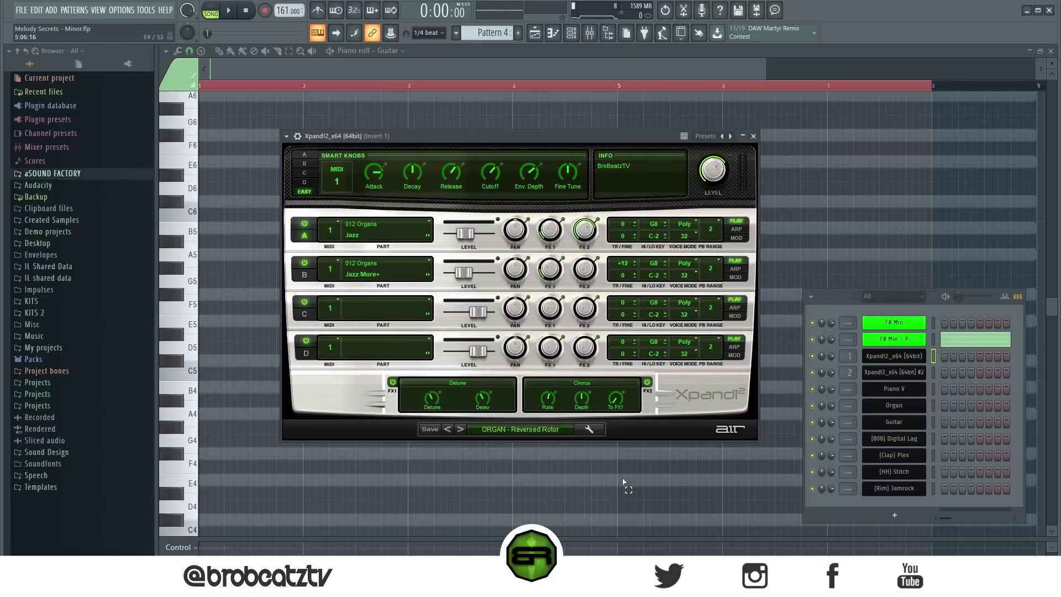
pyautogui.click(753, 136)
pyautogui.click(918, 374)
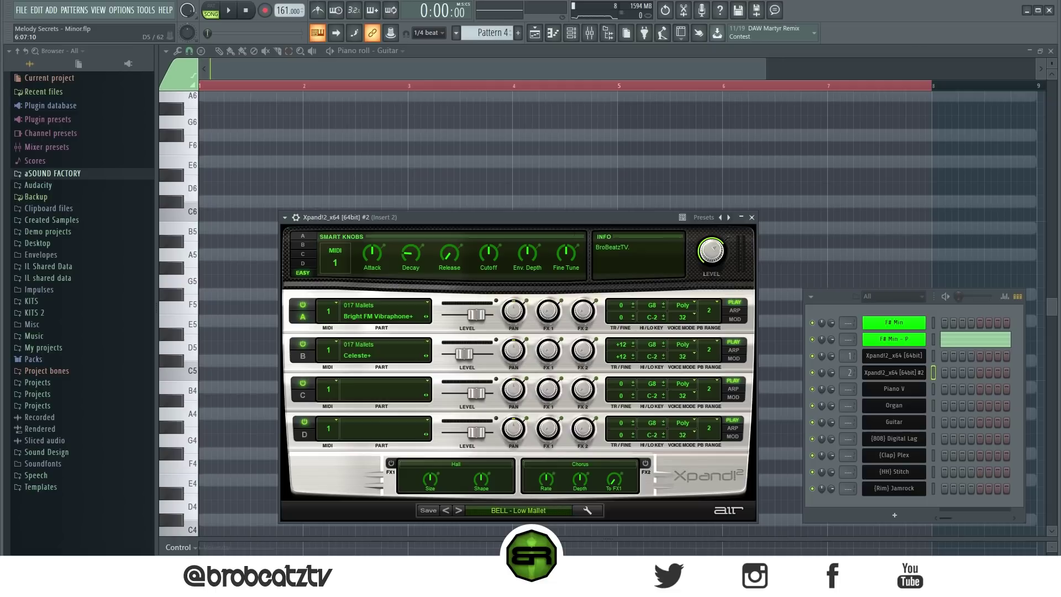
pyautogui.moveTo(575, 219); pyautogui.dragTo(582, 154)
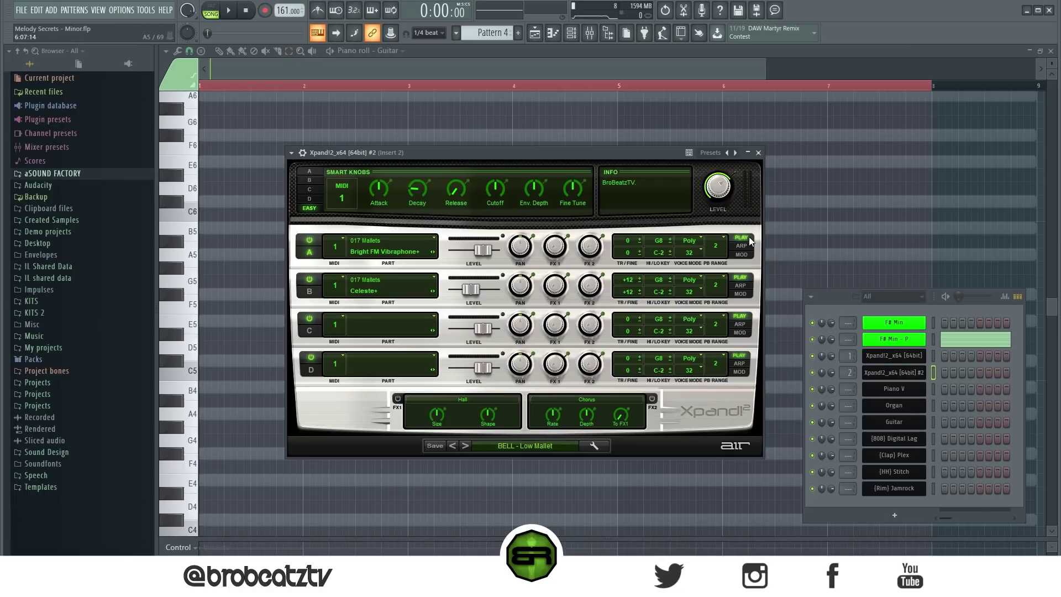
pyautogui.click(759, 152)
# Load the Old Radio preset in Piano V, audition it over the song, and close the plugin with playback stopped
pyautogui.click(906, 389)
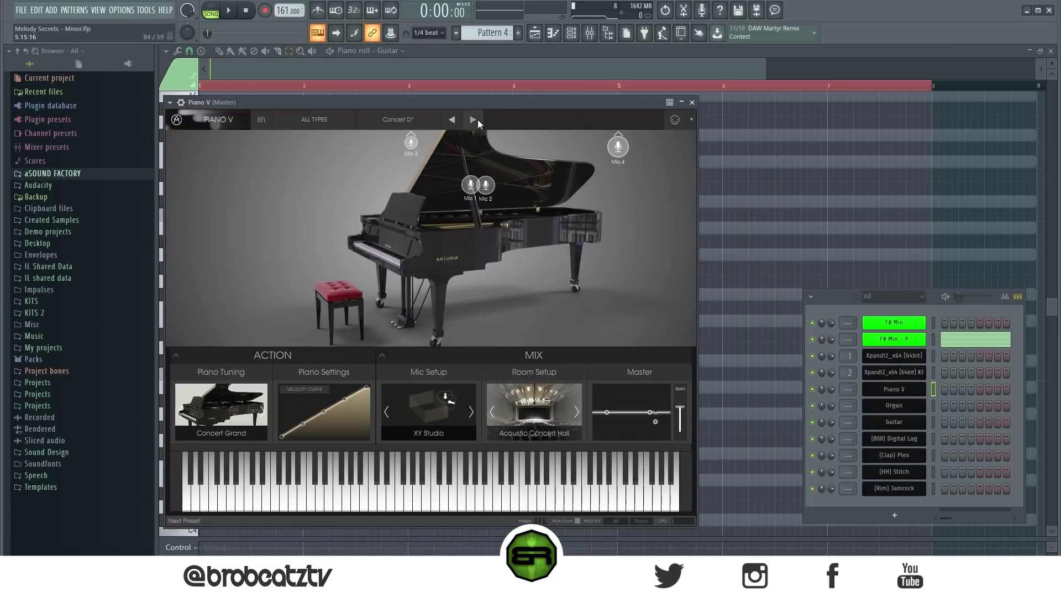
pyautogui.click(437, 120)
pyautogui.click(419, 379)
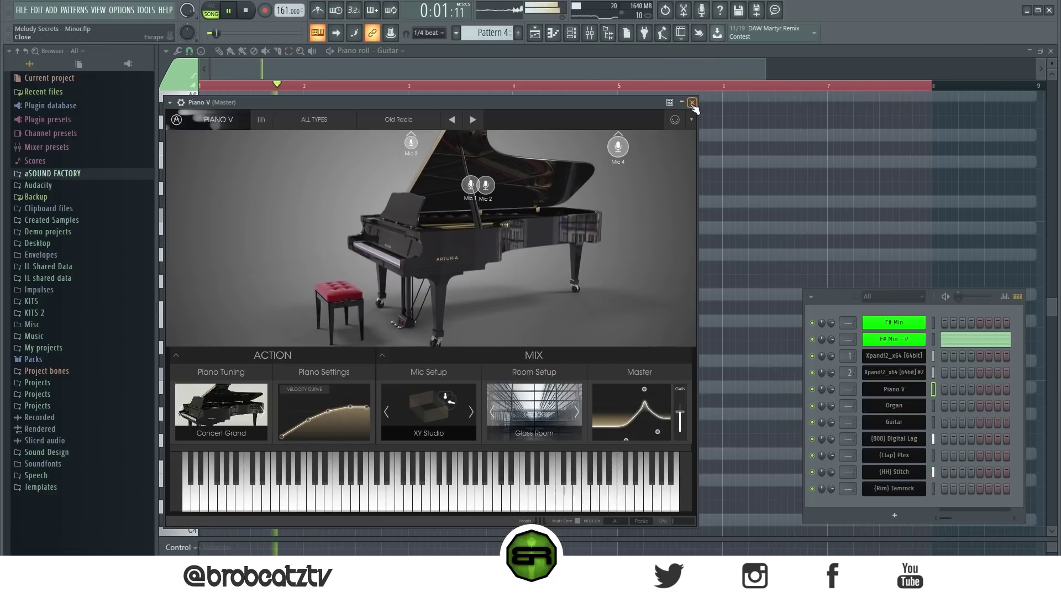
pyautogui.click(692, 102)
pyautogui.press('space')
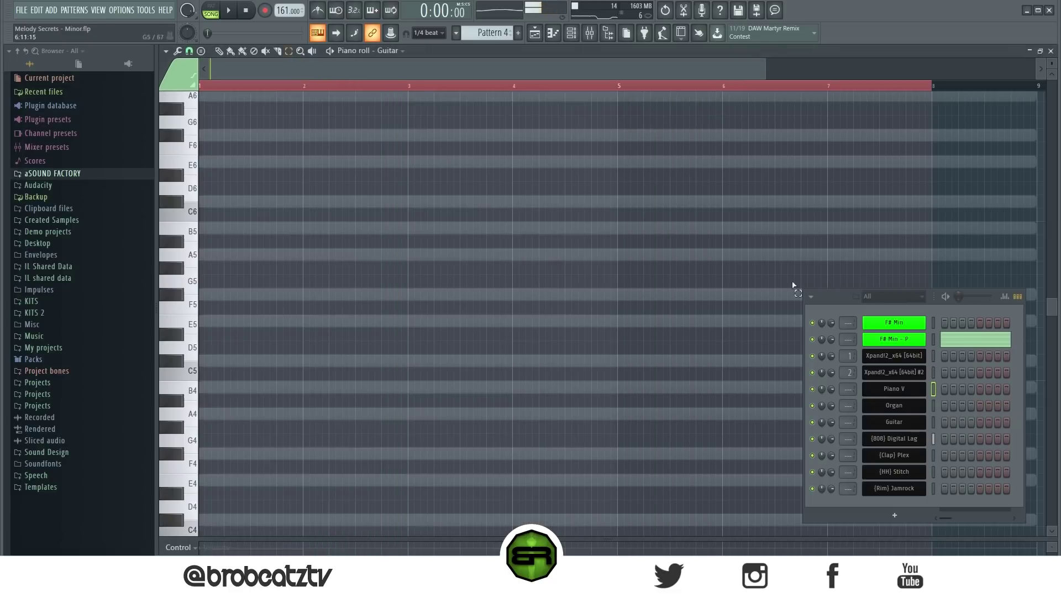
# Examine the Organ channel's Basic Gospel 1 instrument in Kontakt, audition it over the song, and close the plugin
pyautogui.click(896, 406)
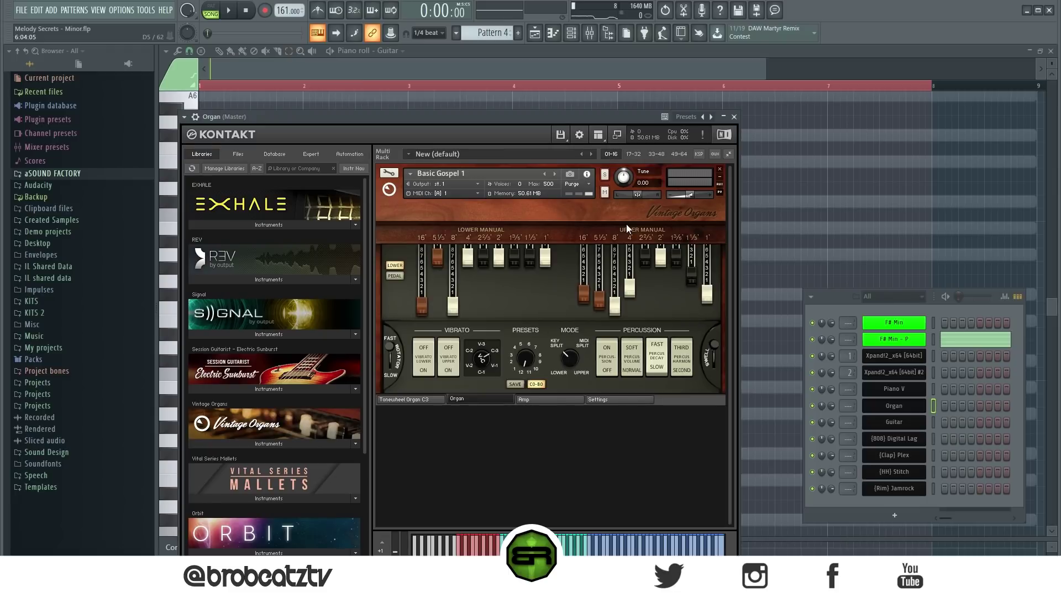
pyautogui.moveTo(599, 118); pyautogui.dragTo(635, 85)
pyautogui.press('space')
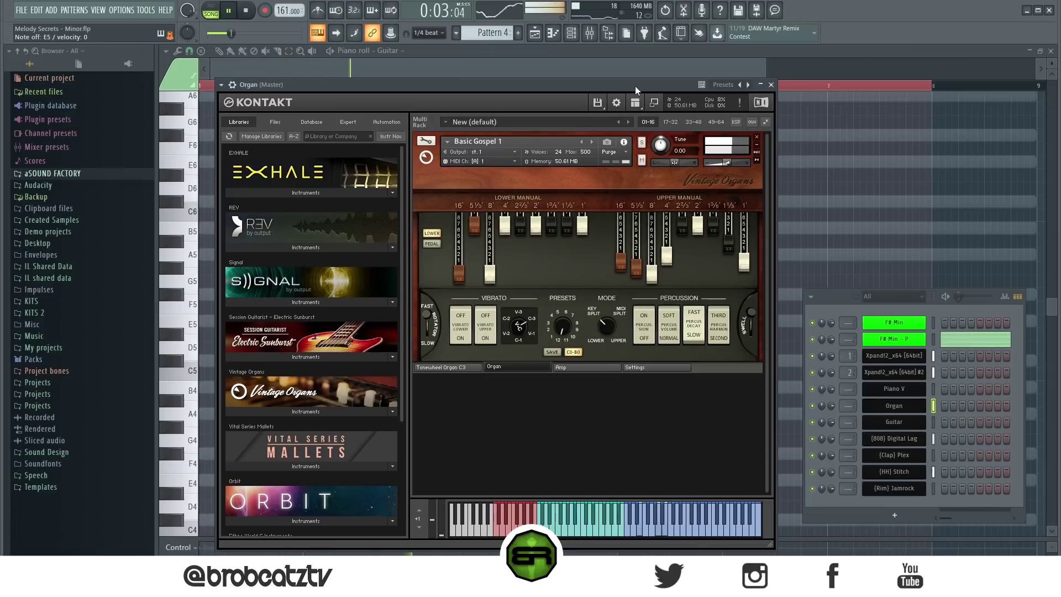
pyautogui.press('space')
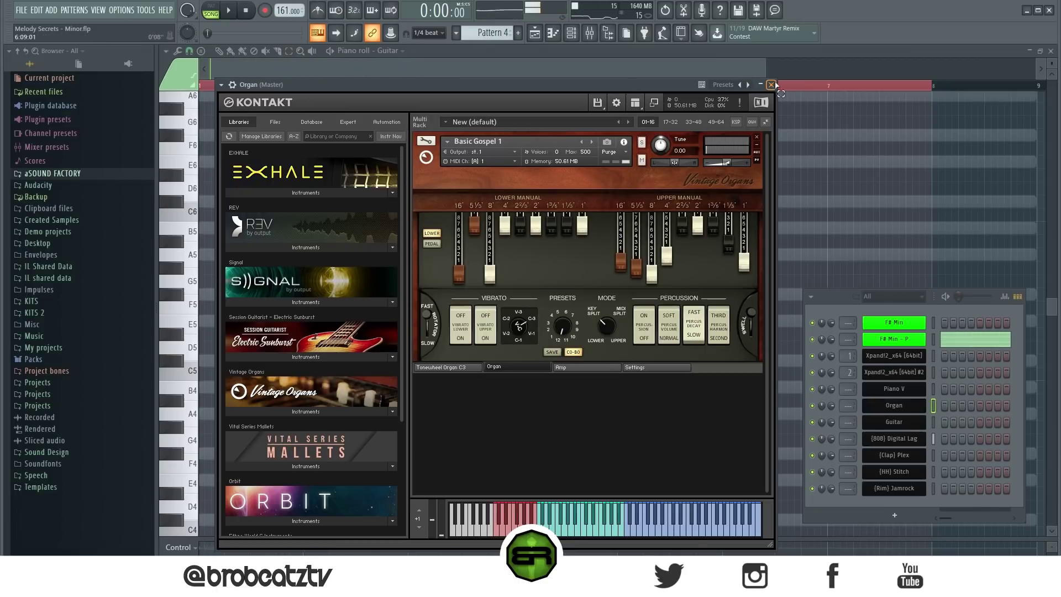
pyautogui.click(770, 84)
# Load the Tequila Bar song in the Guitar channel's Electric Sunburst instrument, audition it over the song, and close the plugin
pyautogui.click(891, 423)
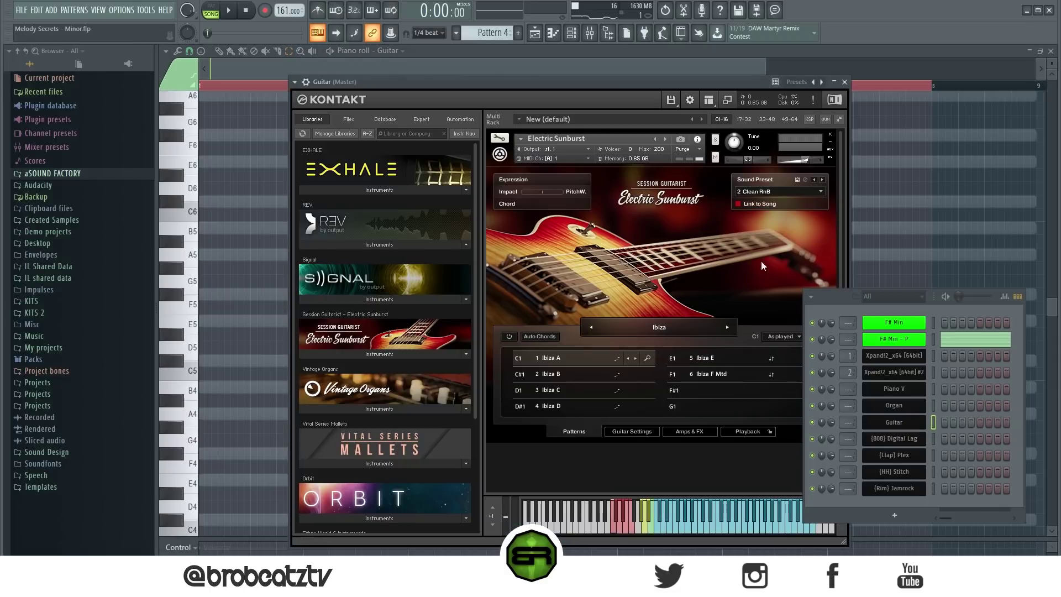
pyautogui.moveTo(540, 77); pyautogui.dragTo(462, 79)
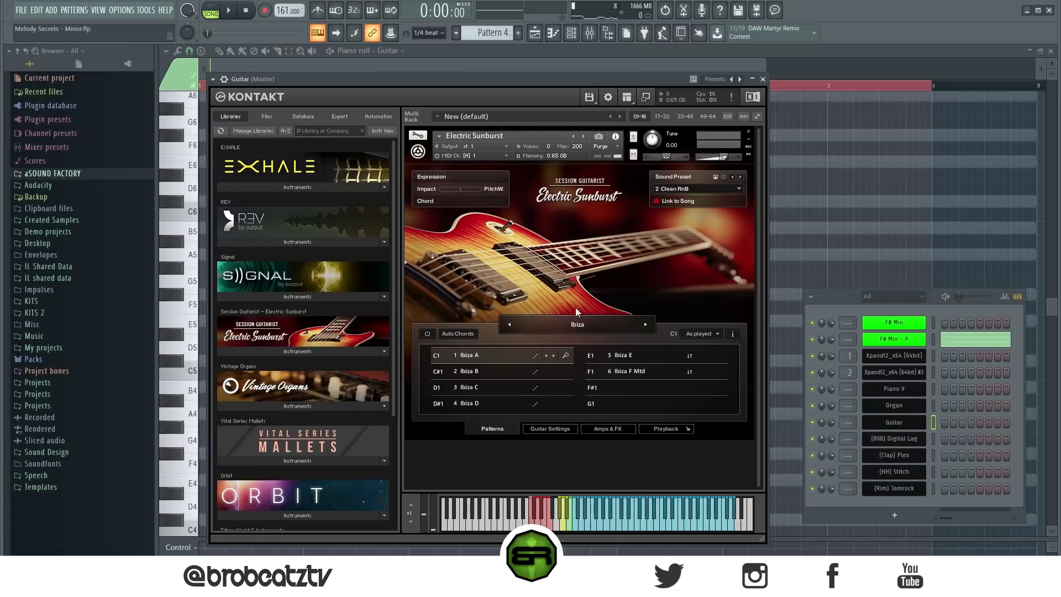
pyautogui.click(581, 325)
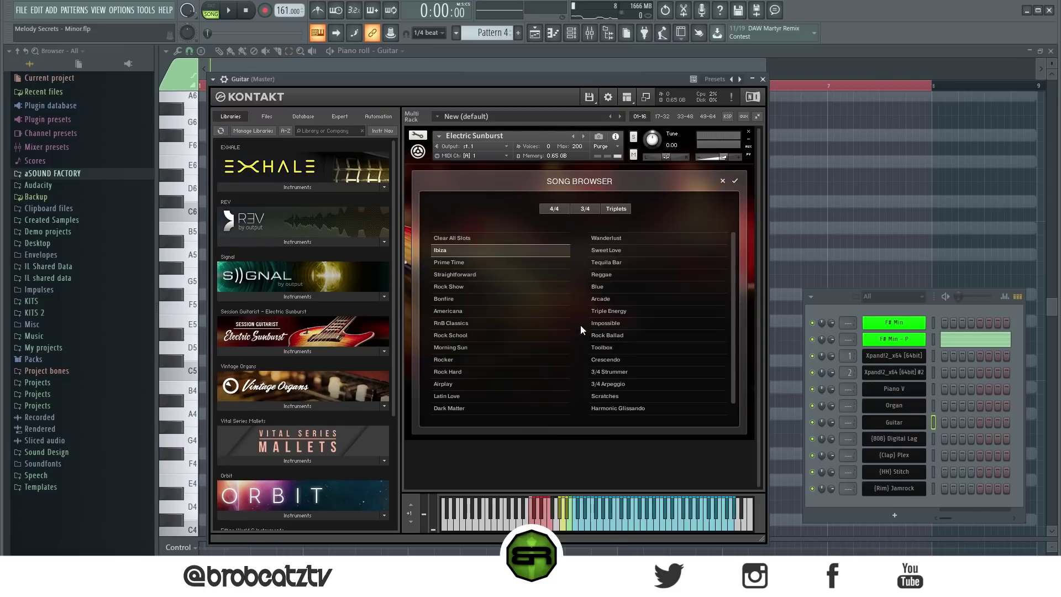
pyautogui.click(609, 263)
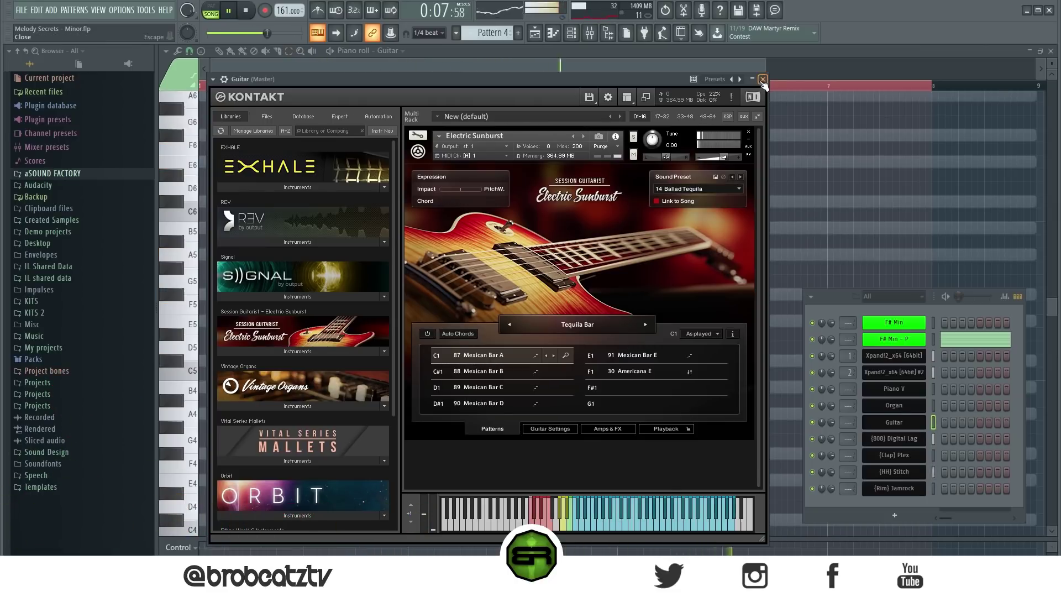
pyautogui.press('space')
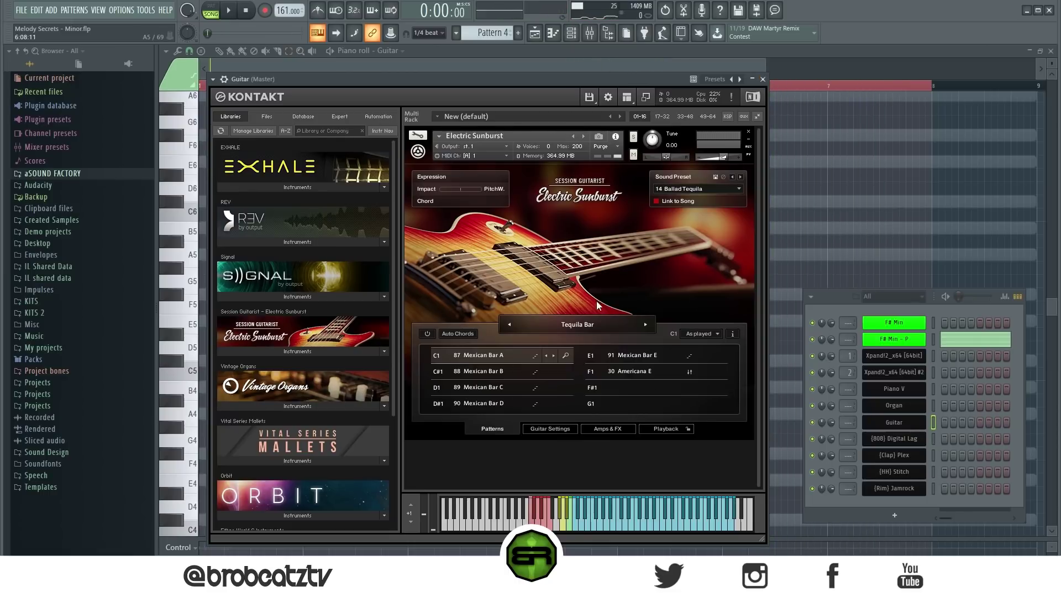
pyautogui.click(763, 79)
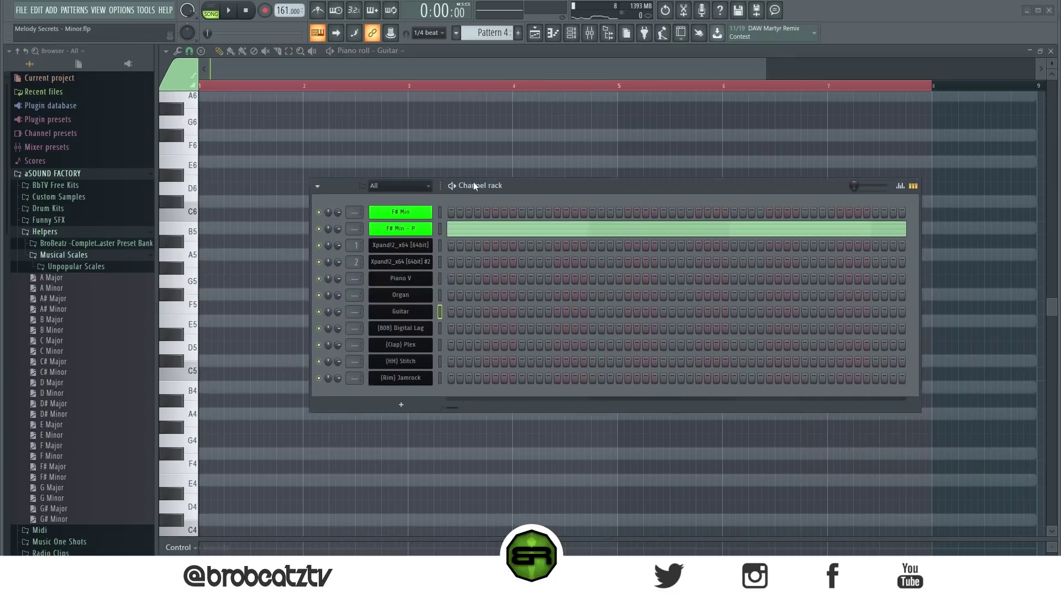
# Move the widened channel rack slightly higher over the piano roll
pyautogui.moveTo(473, 181); pyautogui.dragTo(477, 167)
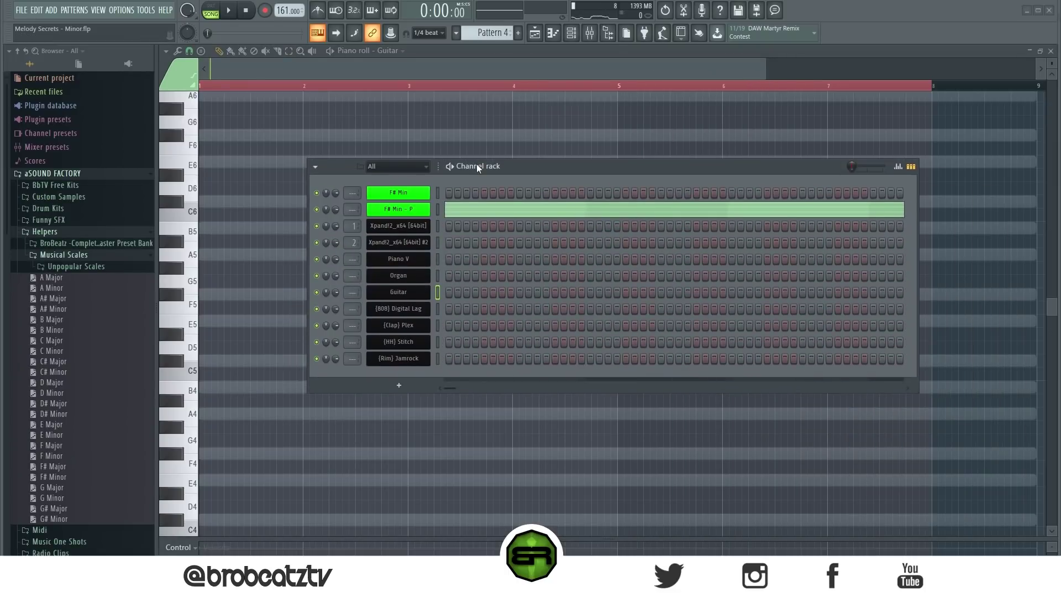